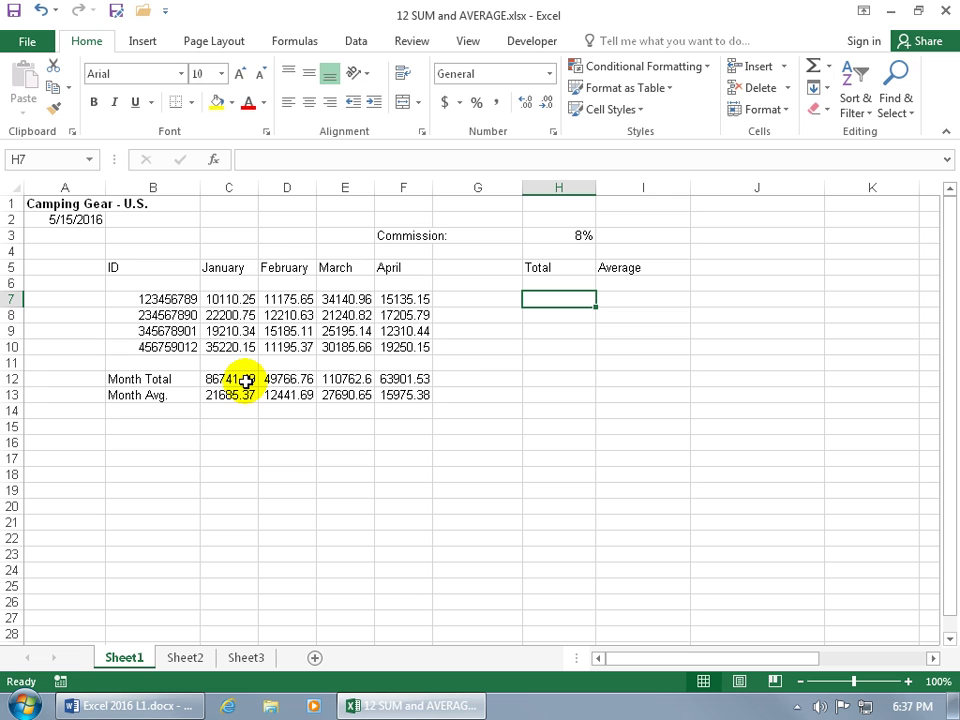
- Inspect the January and February Month Total formulas by toggling Show Formulas on and off
click(245, 381)
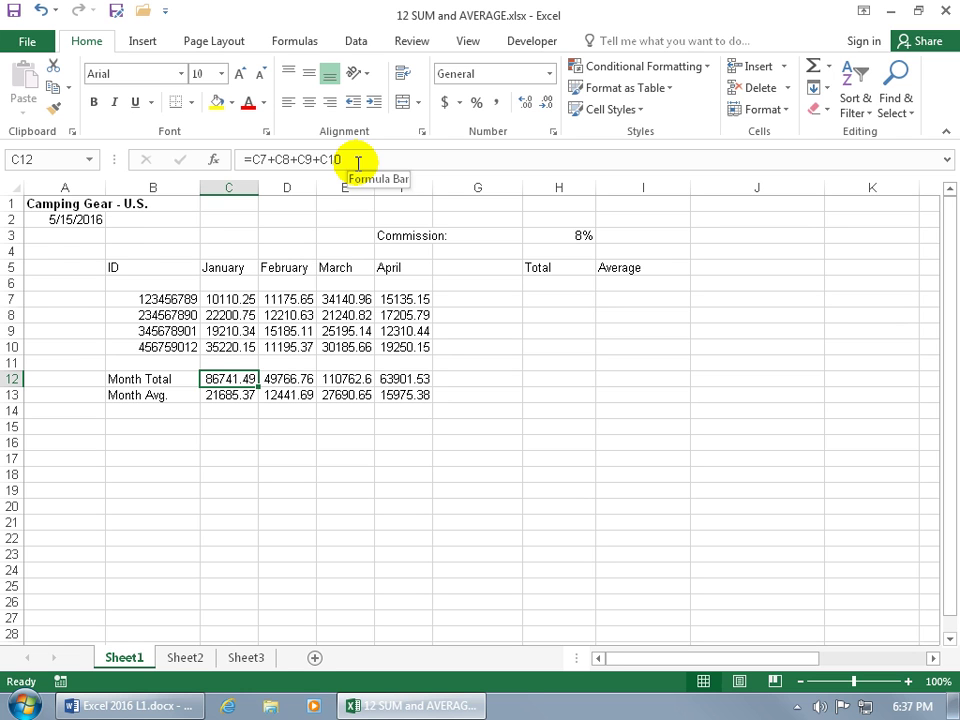
click(364, 427)
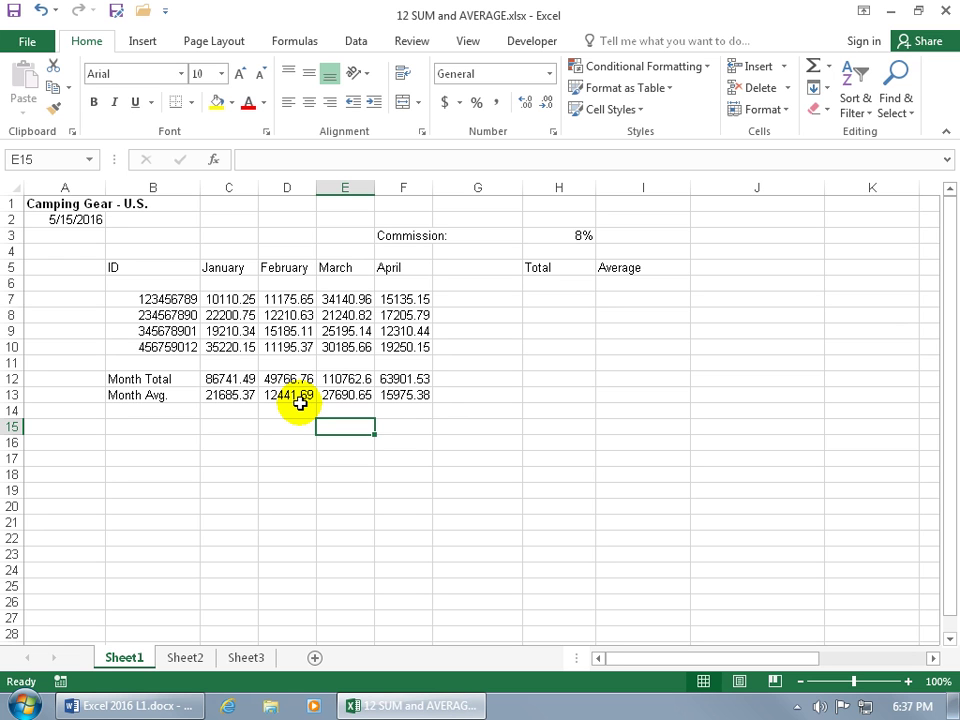
click(313, 43)
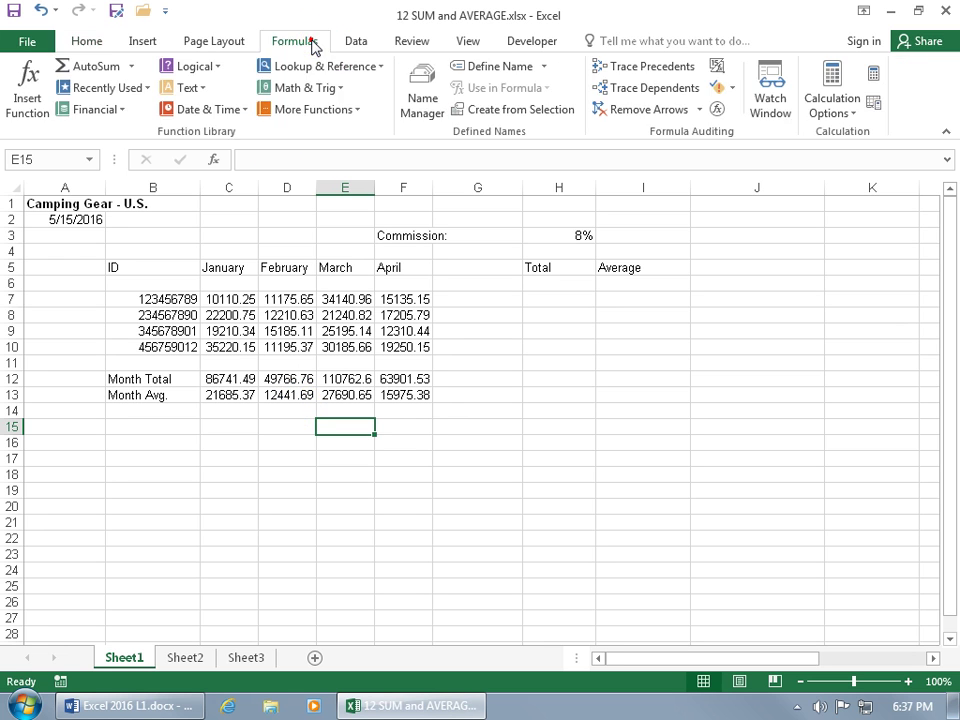
click(718, 72)
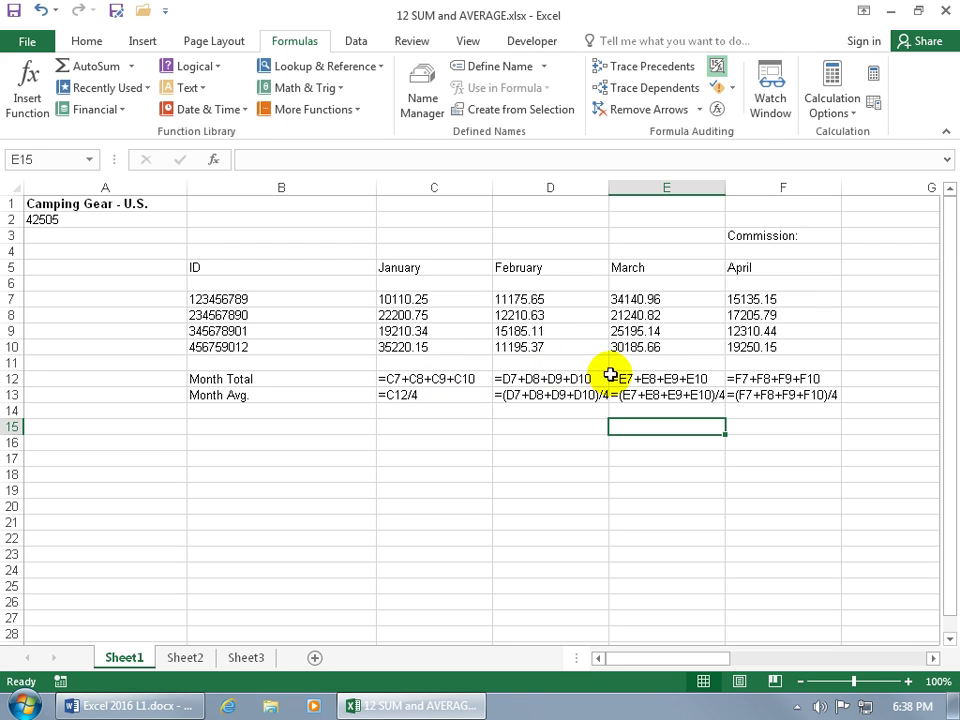
click(546, 379)
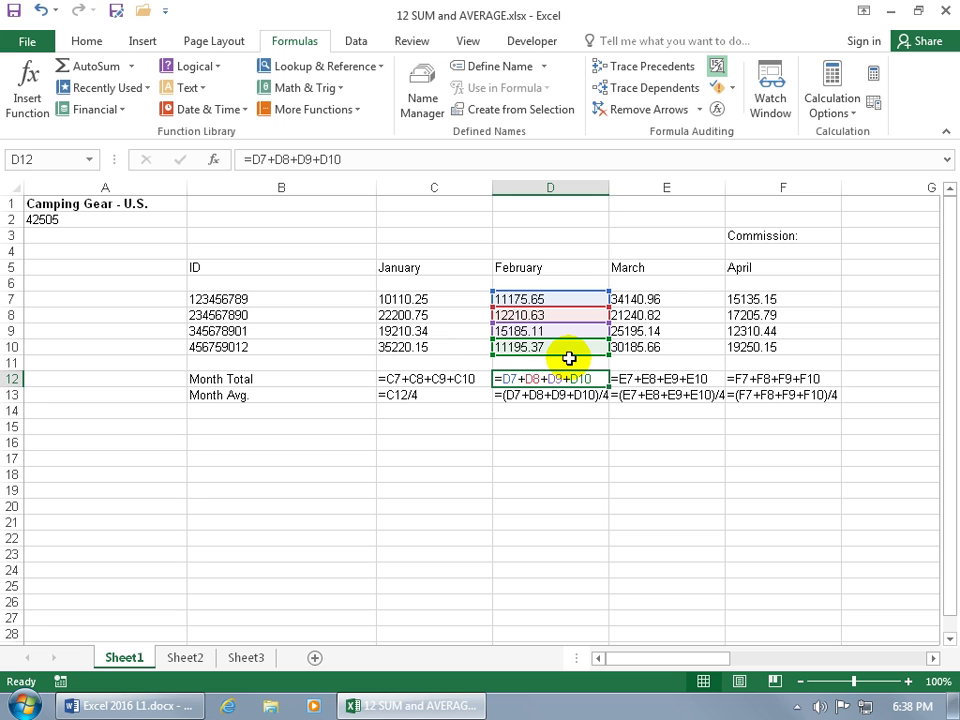
click(717, 67)
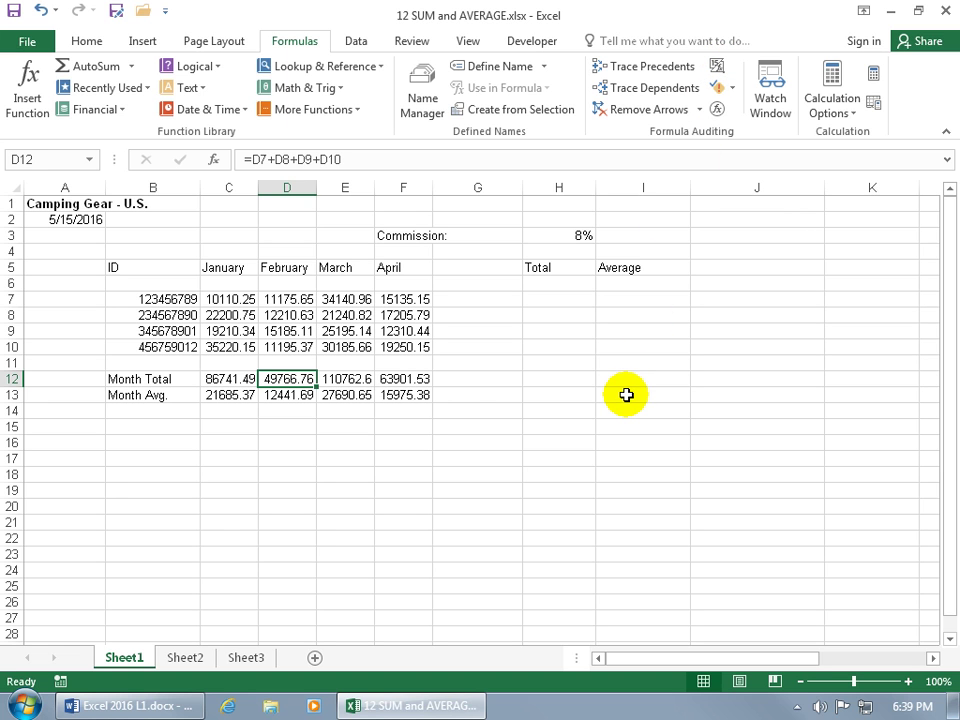
click(557, 300)
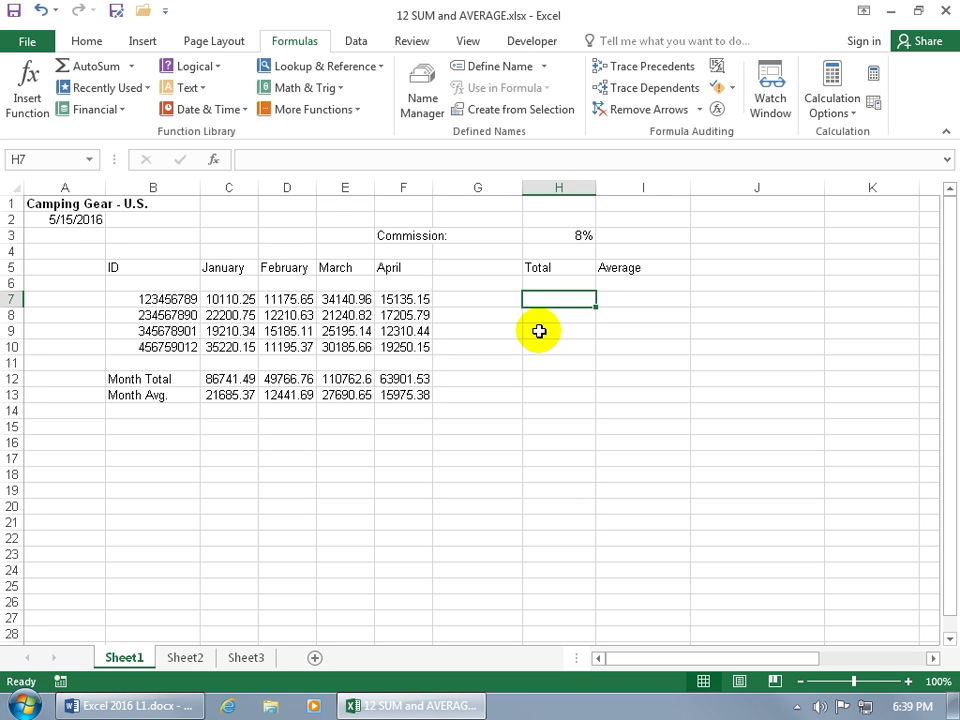
text(=)
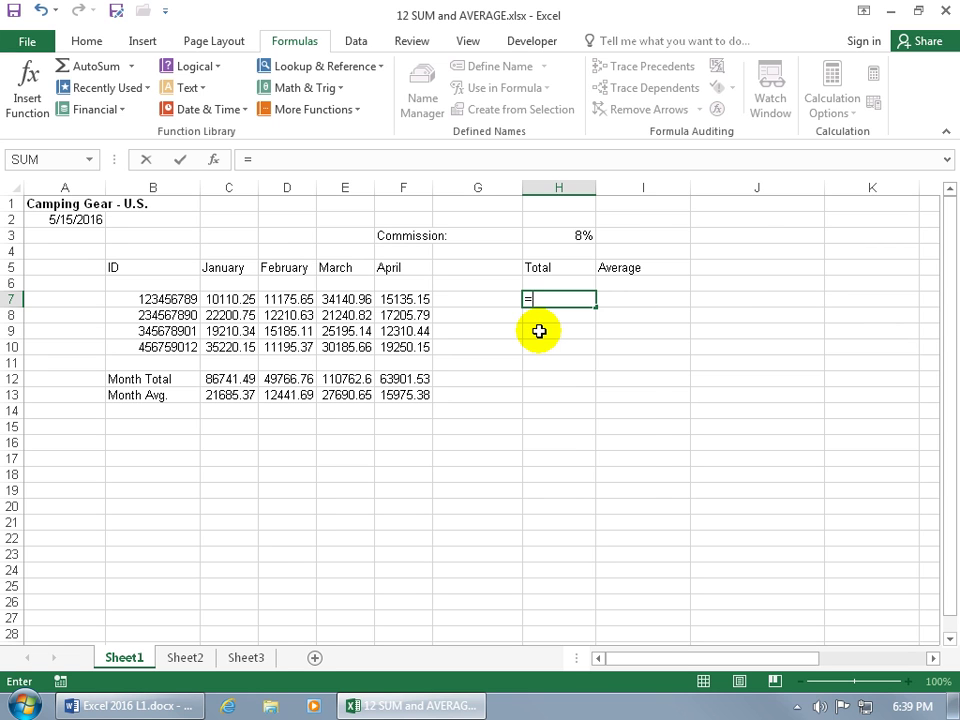
text(s)
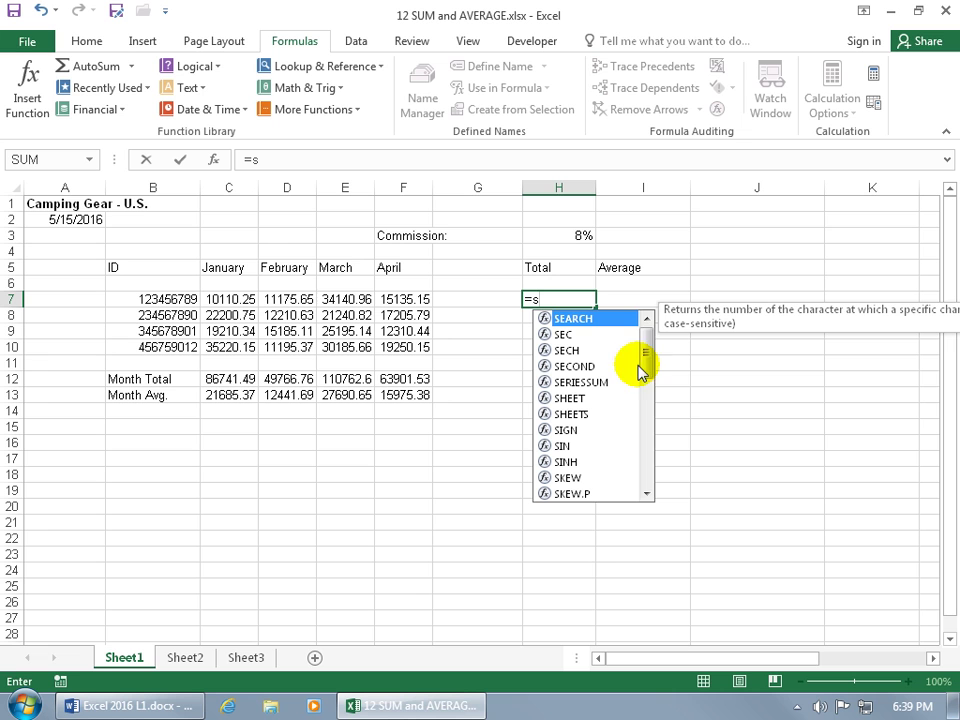
key(Down)
key(Down)
key(Down)
key(Down)
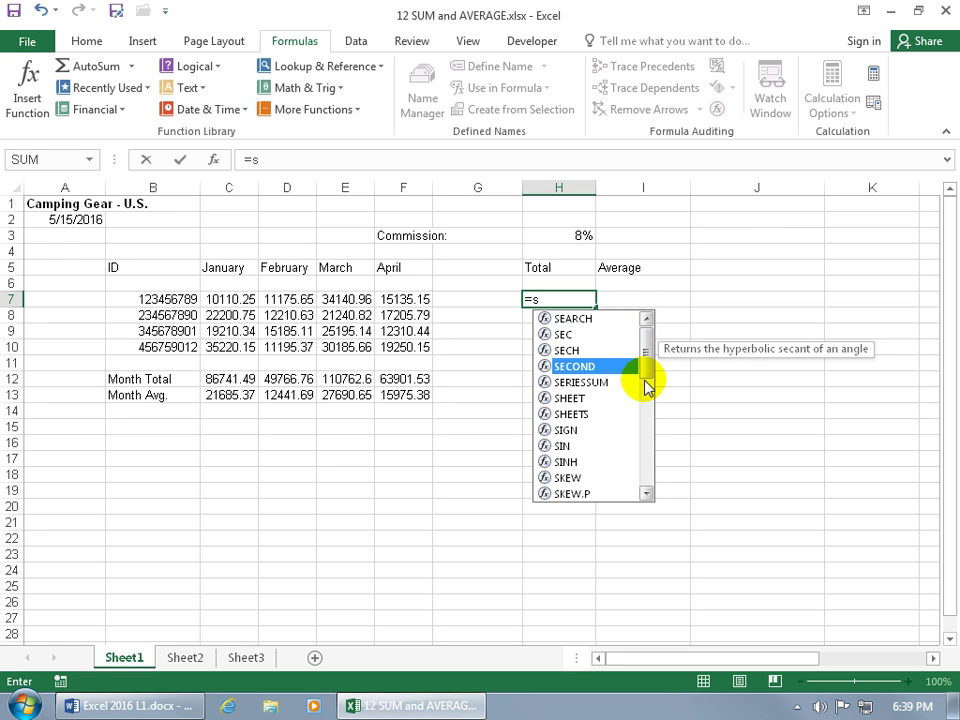
key(Up)
key(Up)
key(Down)
key(Down)
key(Down)
key(Down)
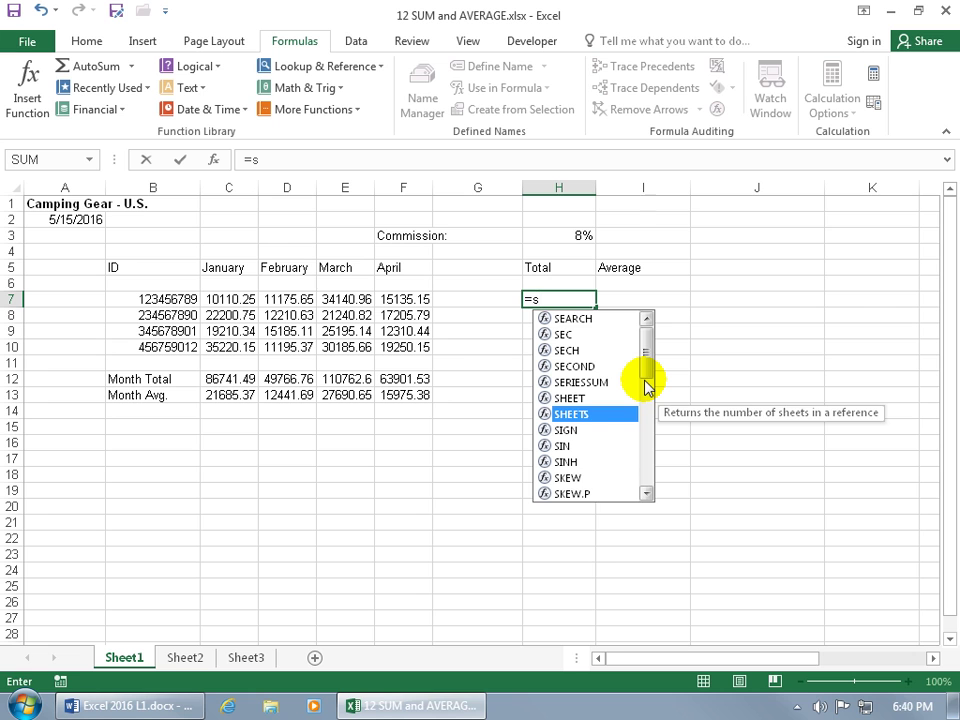
text(u)
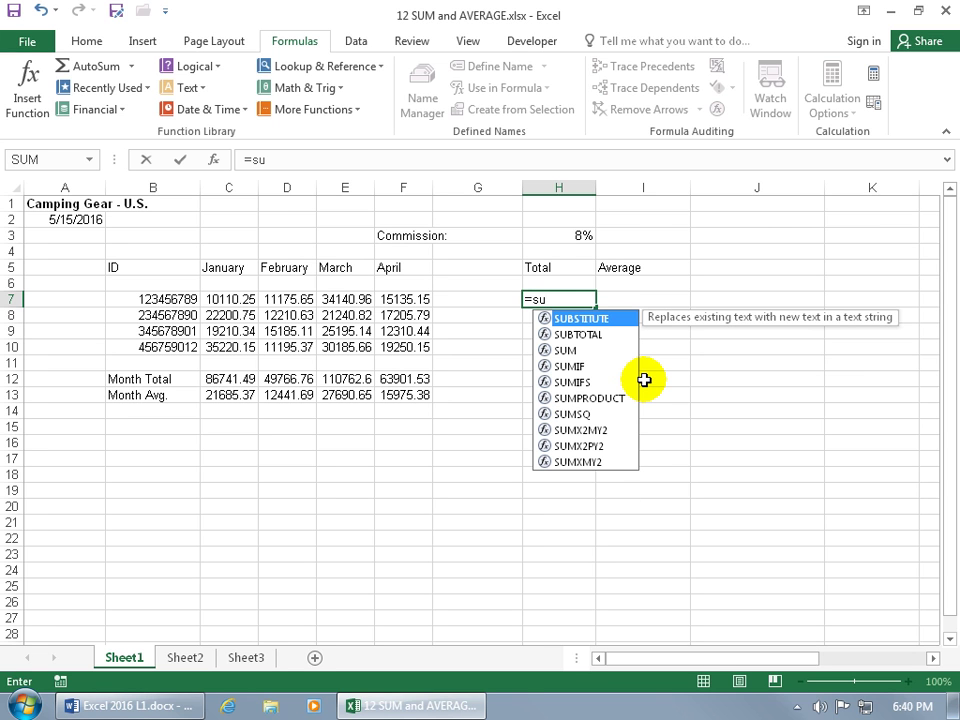
text(m)
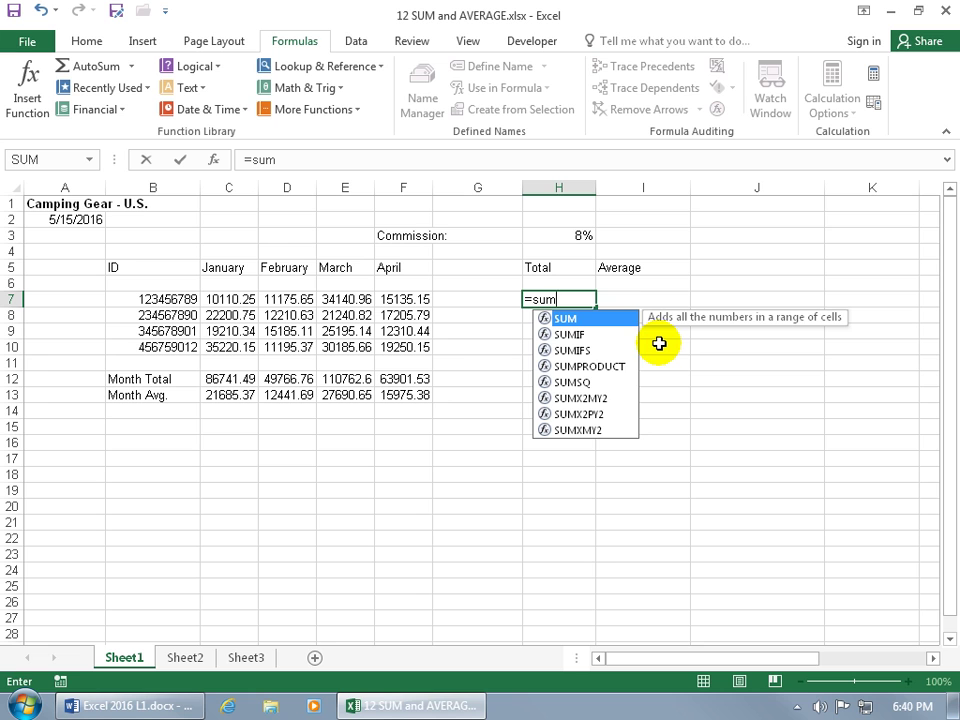
double_click(574, 318)
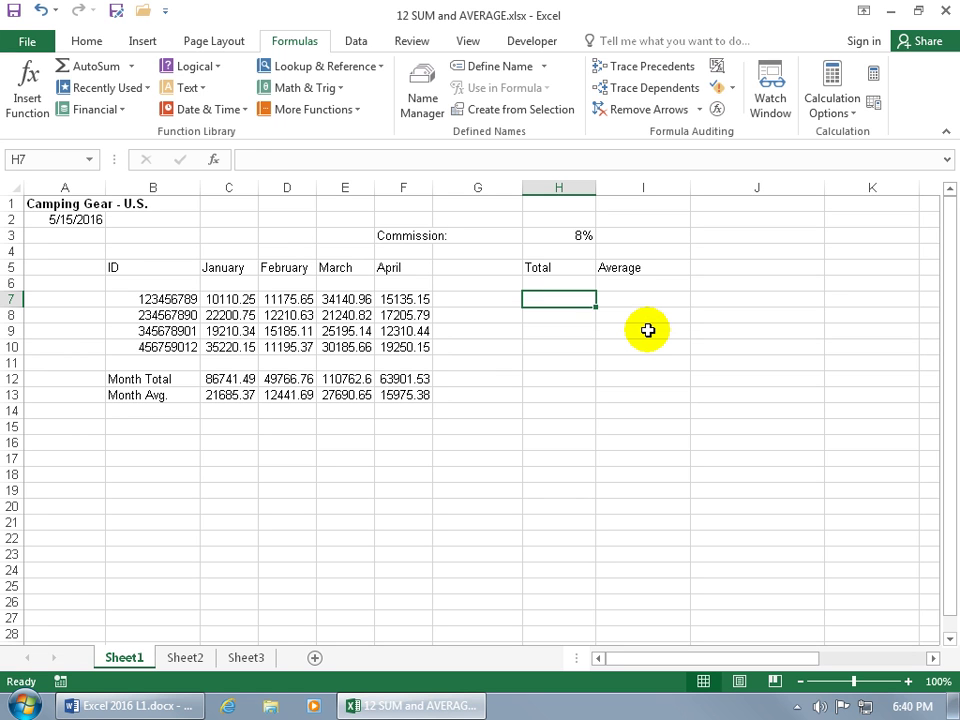
- Enter =SUM(C7:F7) in H7 to total the first ID's January–April sales as 70562.01
text(=sum)
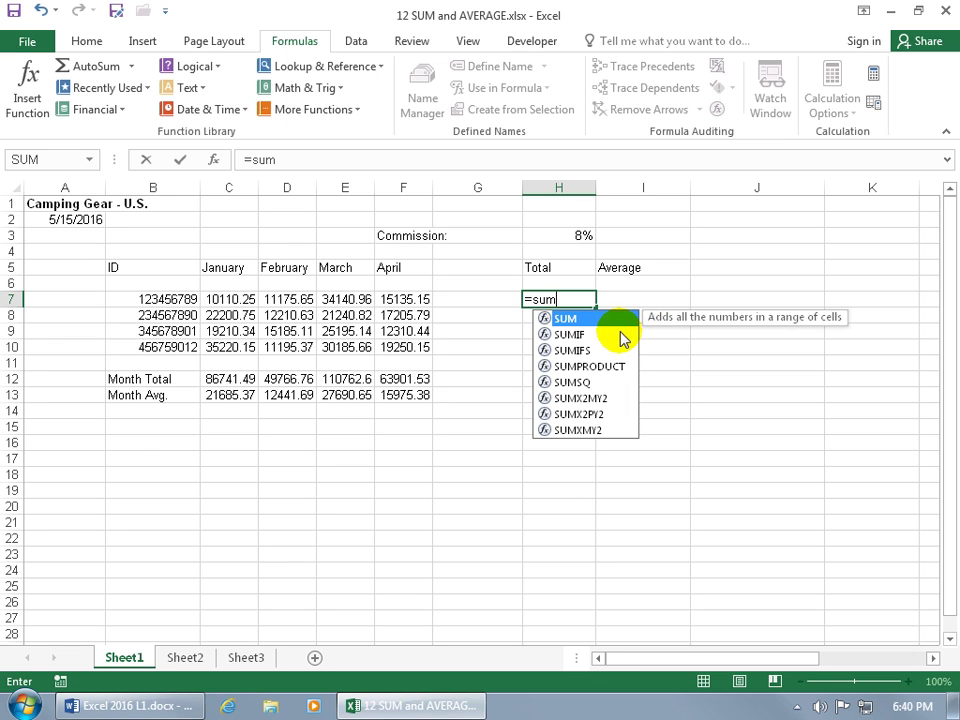
key(Tab)
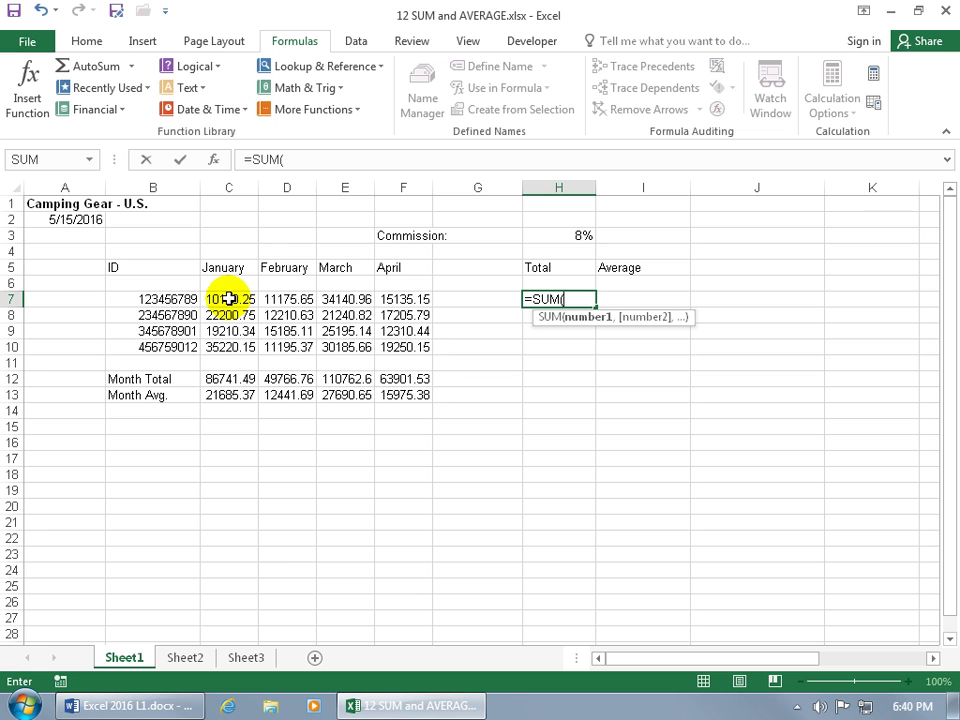
drag(228, 299, 381, 298)
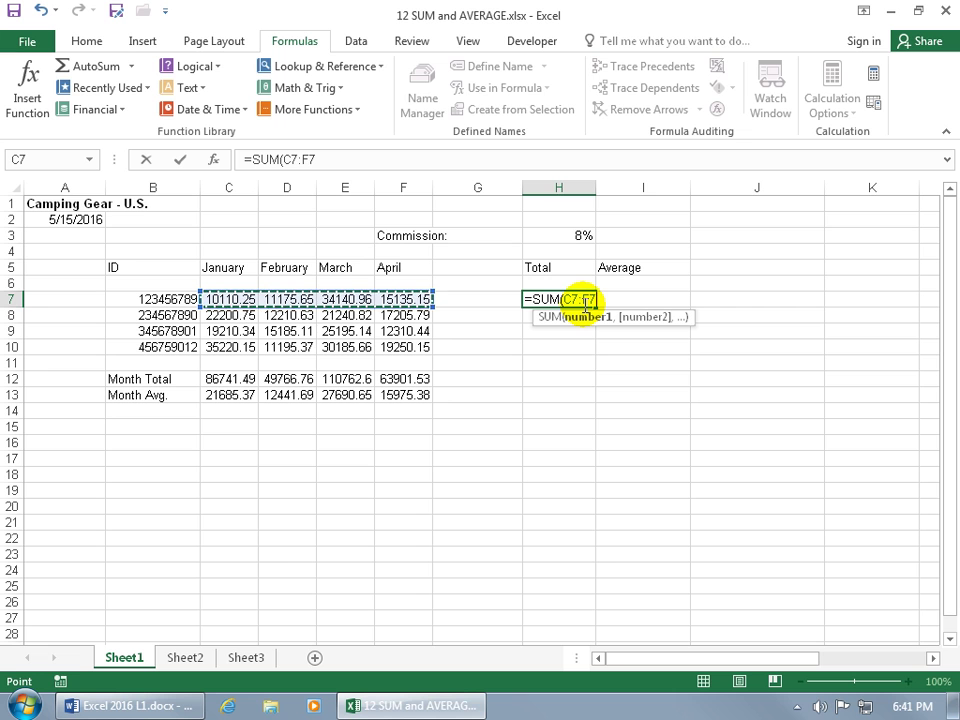
key(Return)
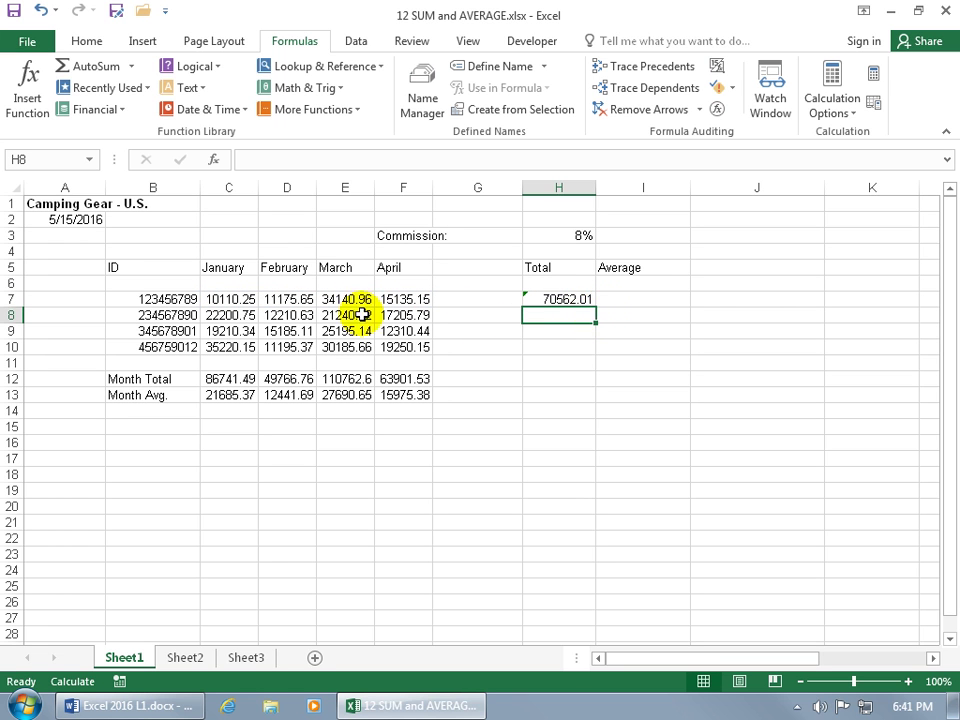
drag(229, 300, 404, 300)
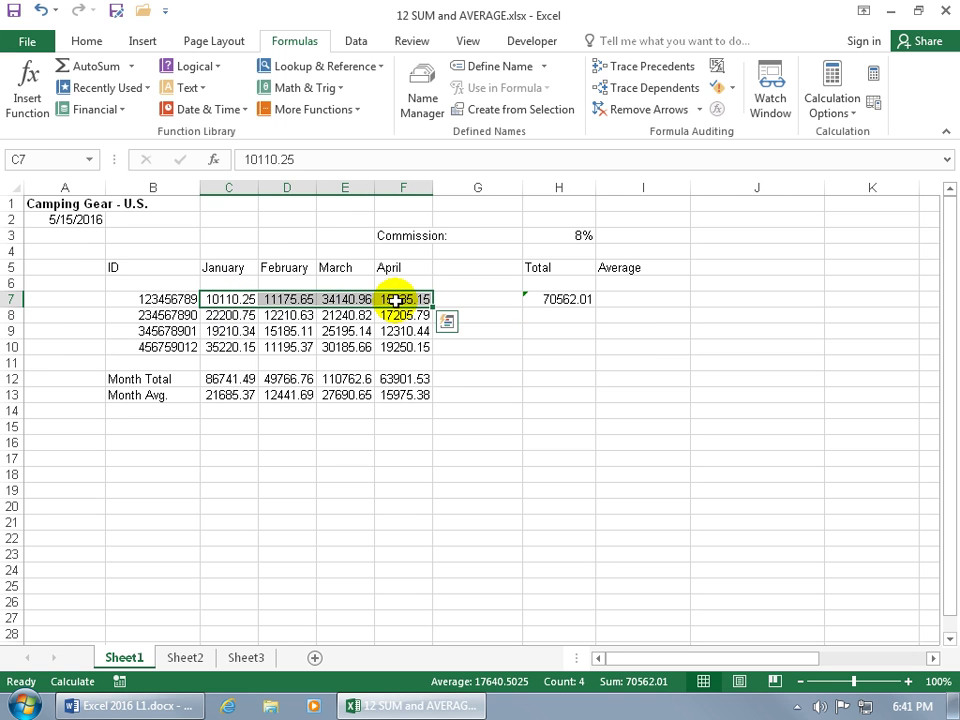
double_click(566, 299)
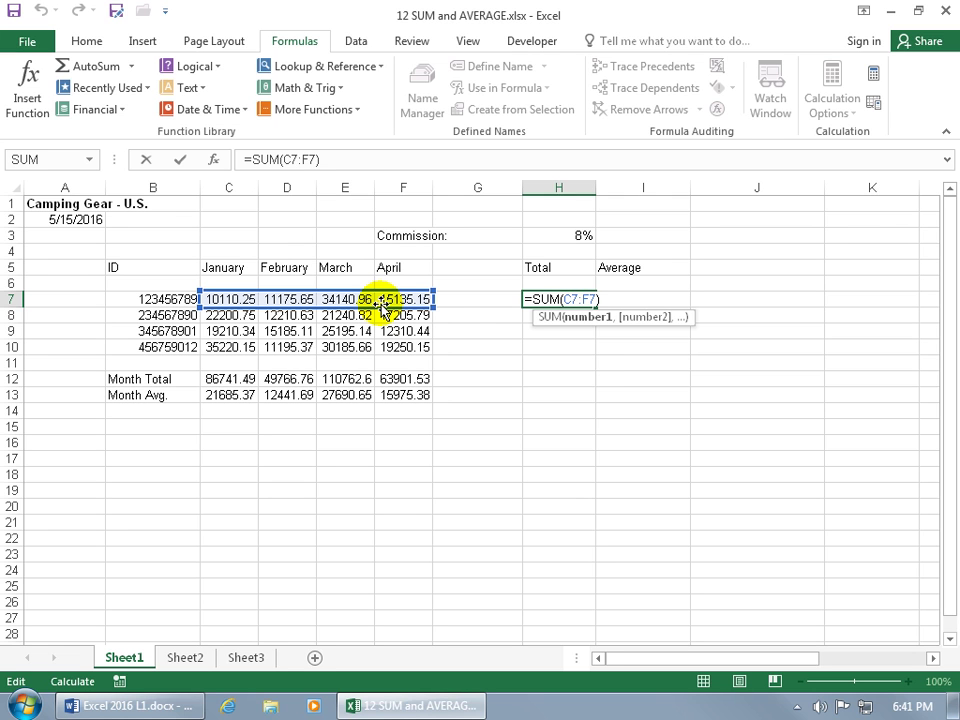
drag(384, 308, 454, 370)
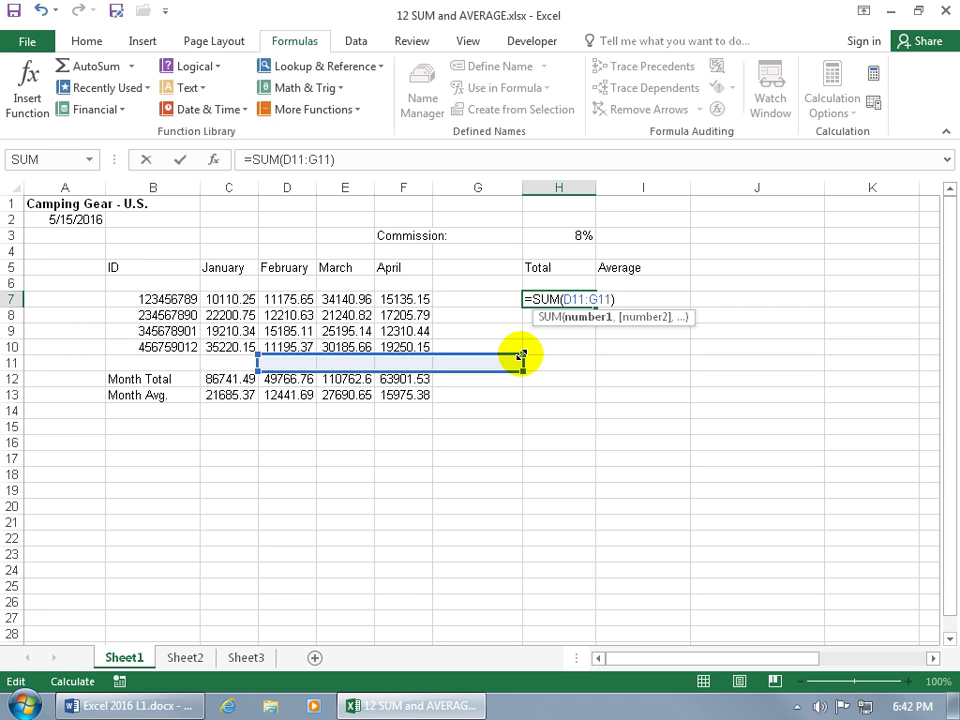
drag(521, 356, 549, 431)
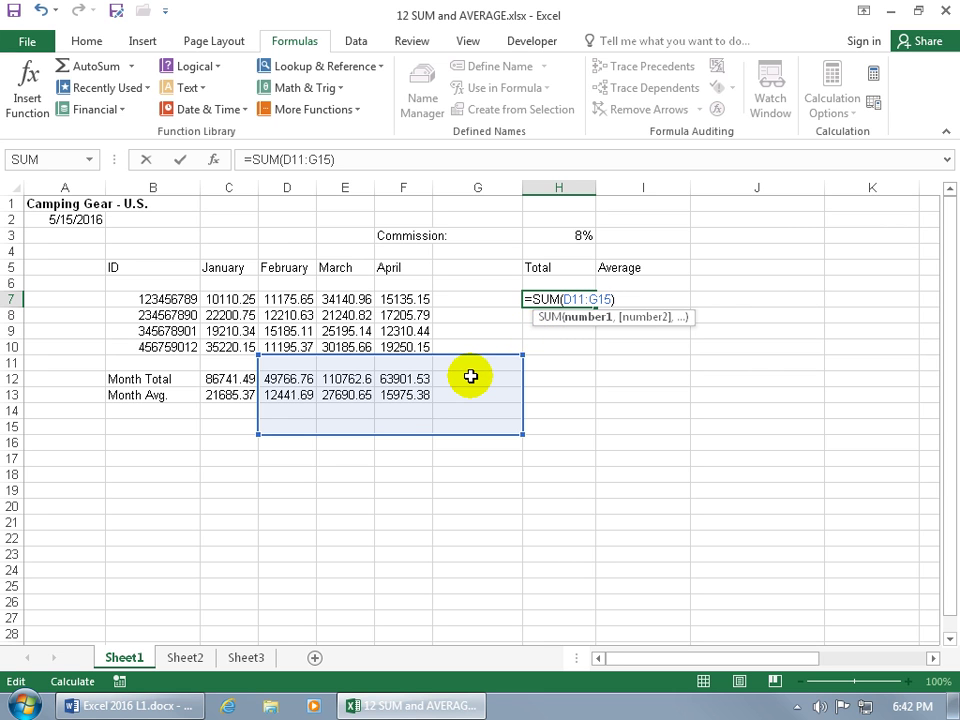
key(Escape)
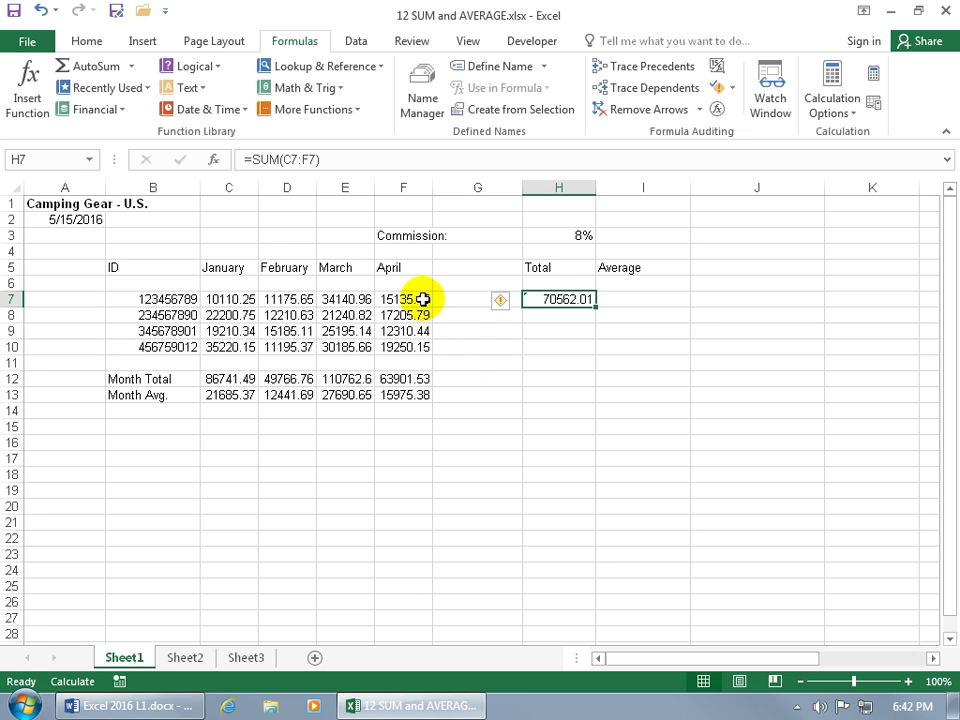
double_click(546, 297)
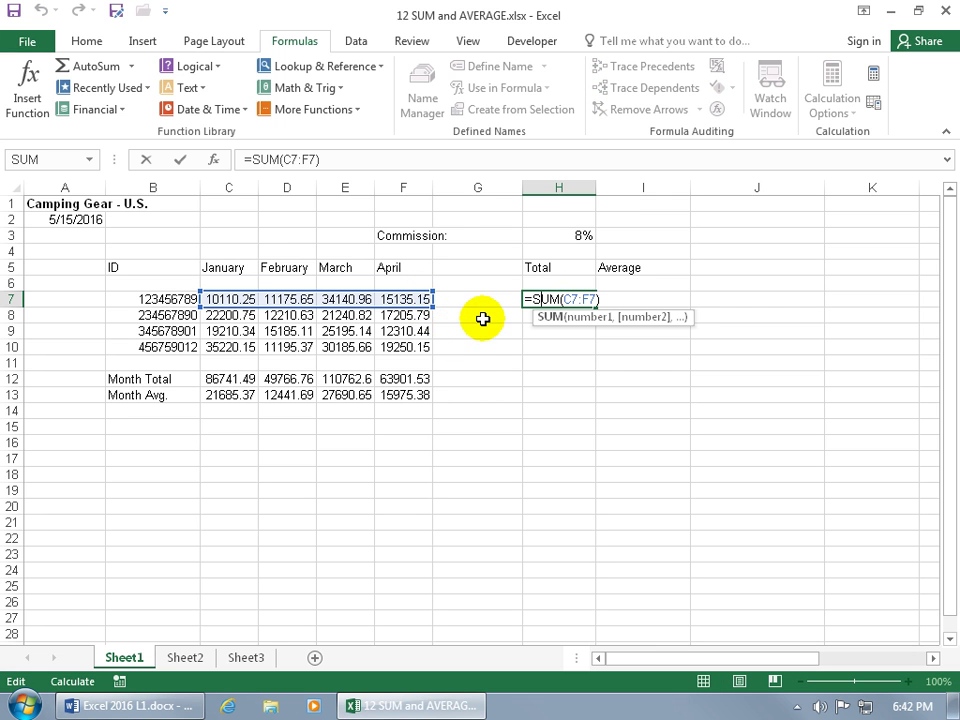
key(Escape)
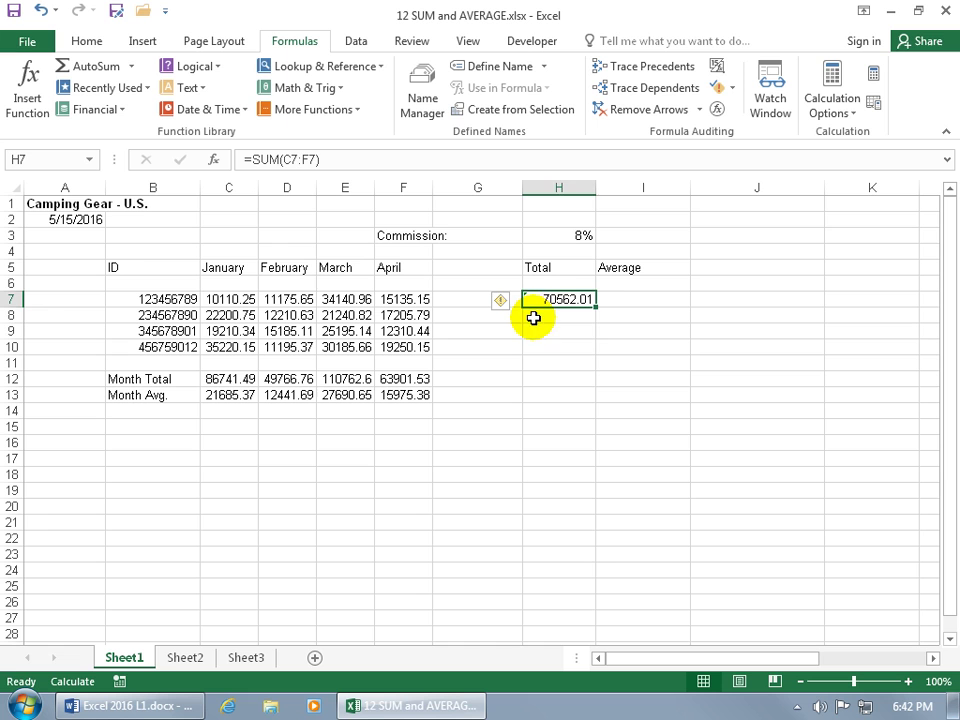
- Check H7's warning against the first ID's January–April values C7:F7
click(616, 329)
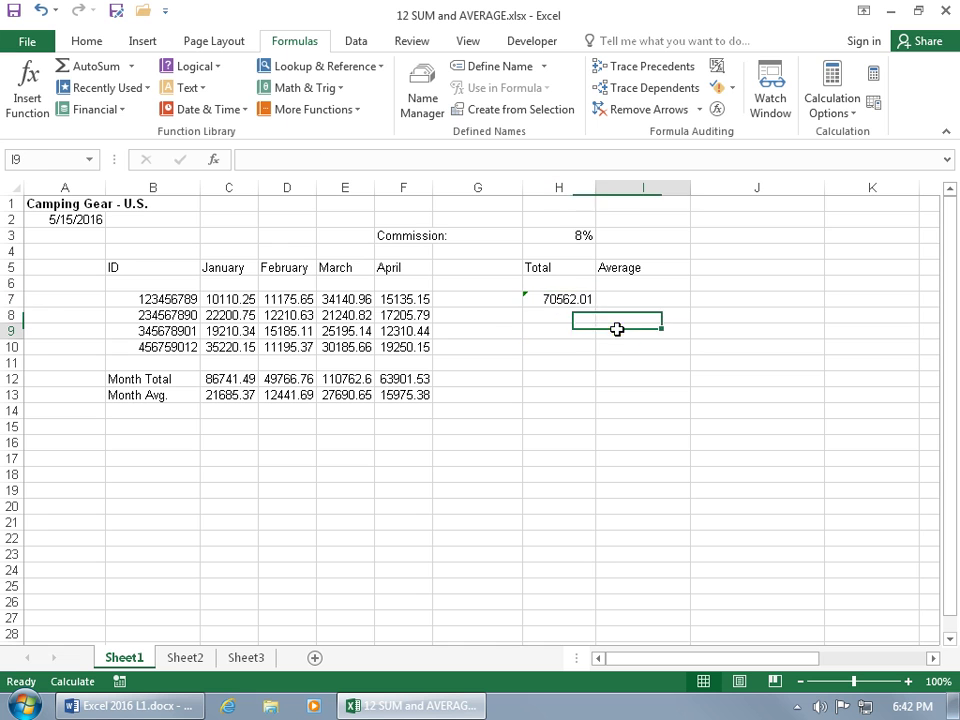
click(536, 302)
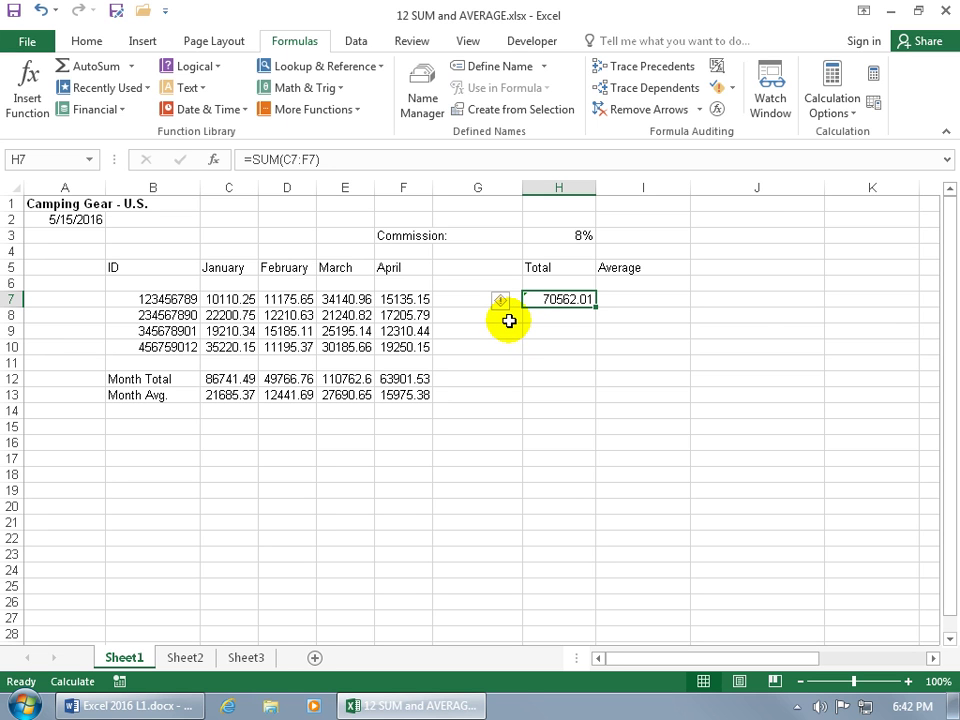
mouse_move(506, 308)
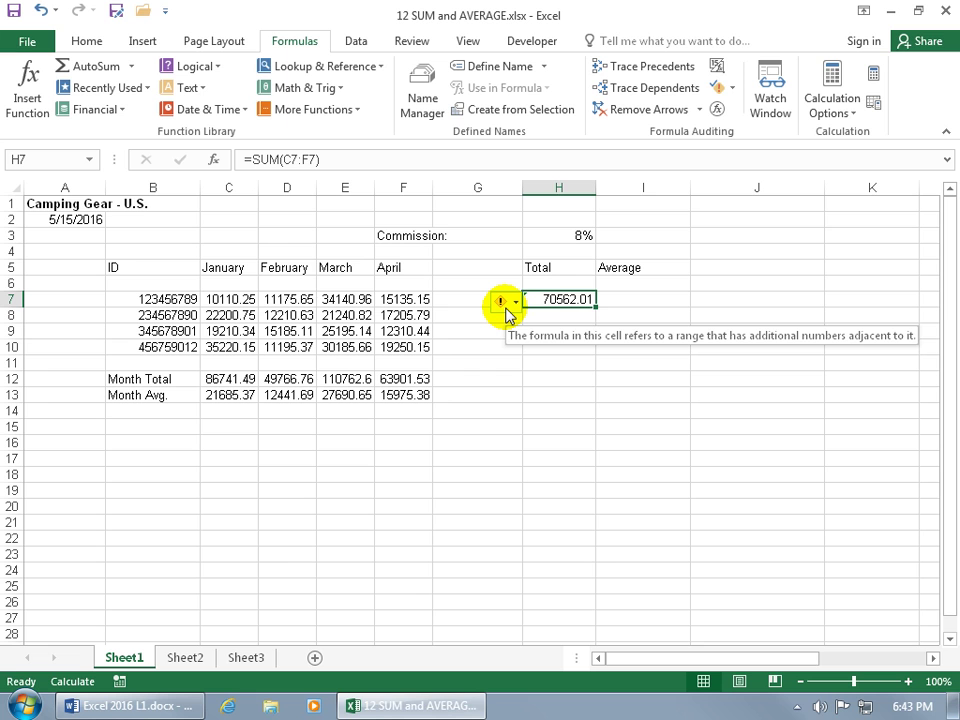
drag(400, 300, 230, 297)
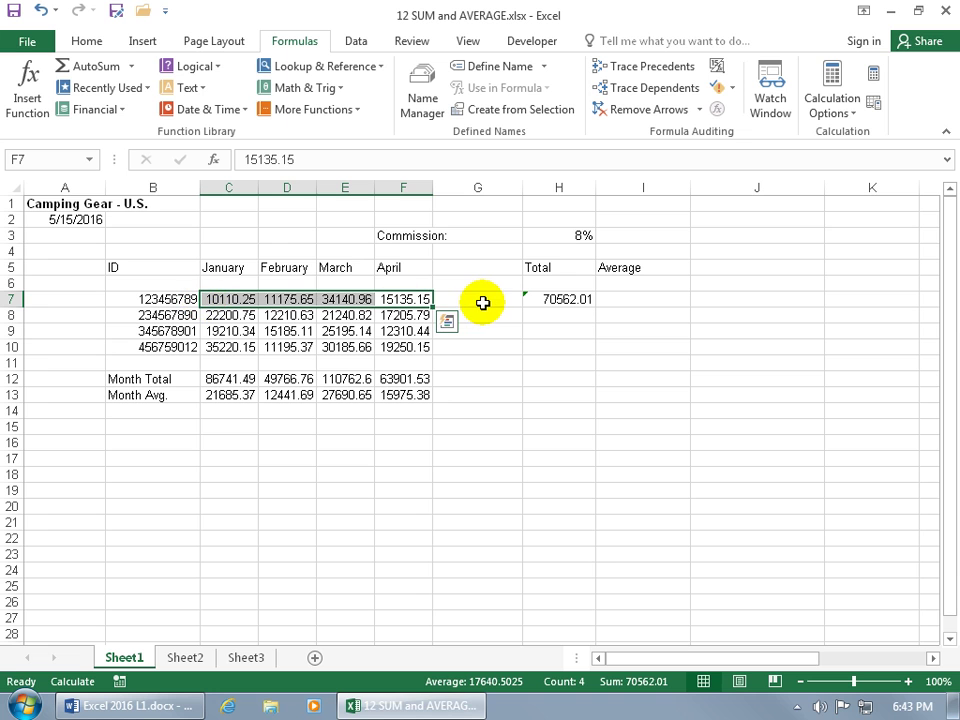
- Dismiss the adjacent-cells warning on H7 and open the workbook's File Info page
click(546, 299)
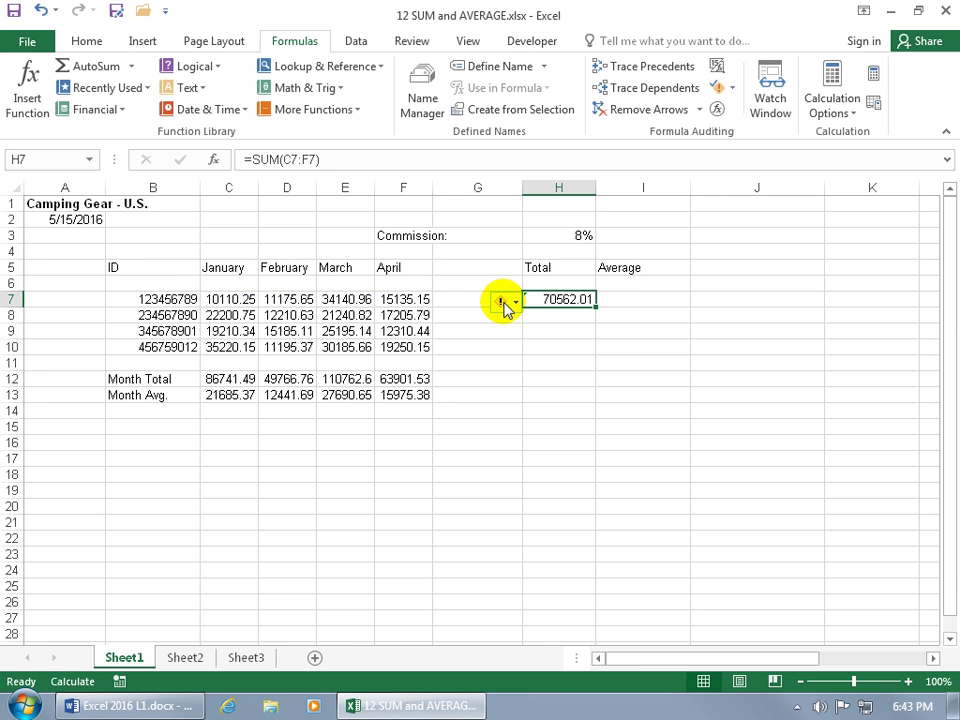
click(503, 302)
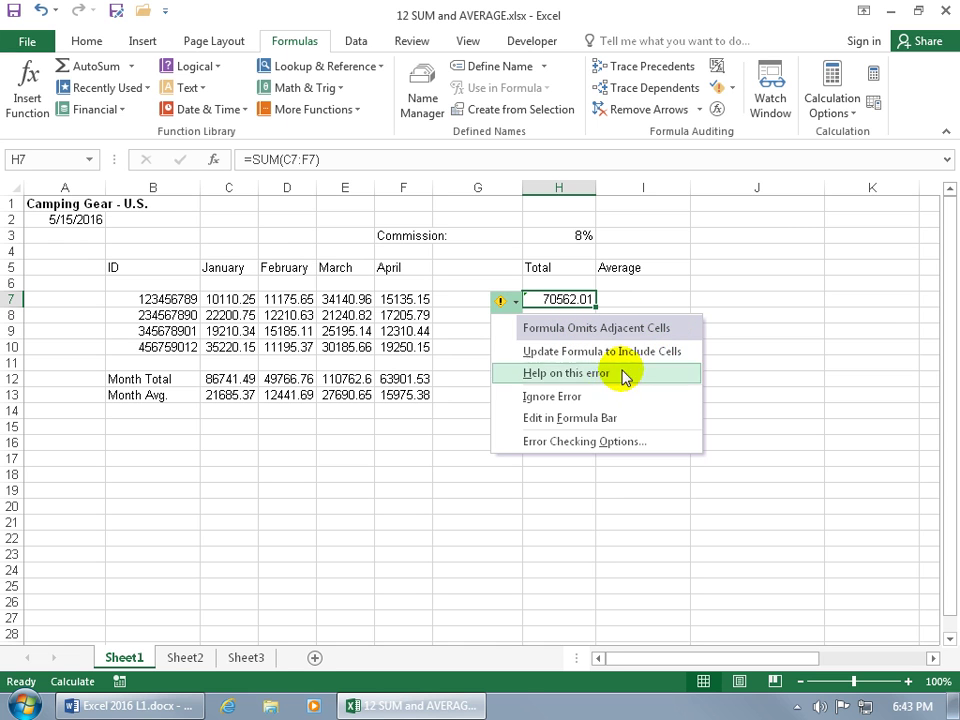
click(595, 396)
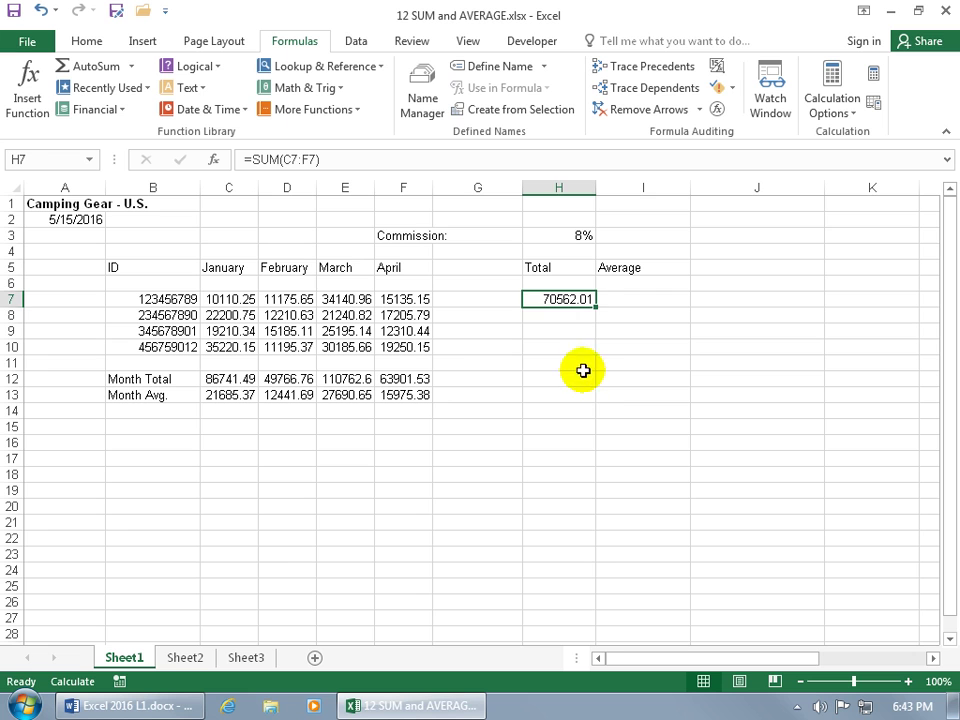
click(578, 365)
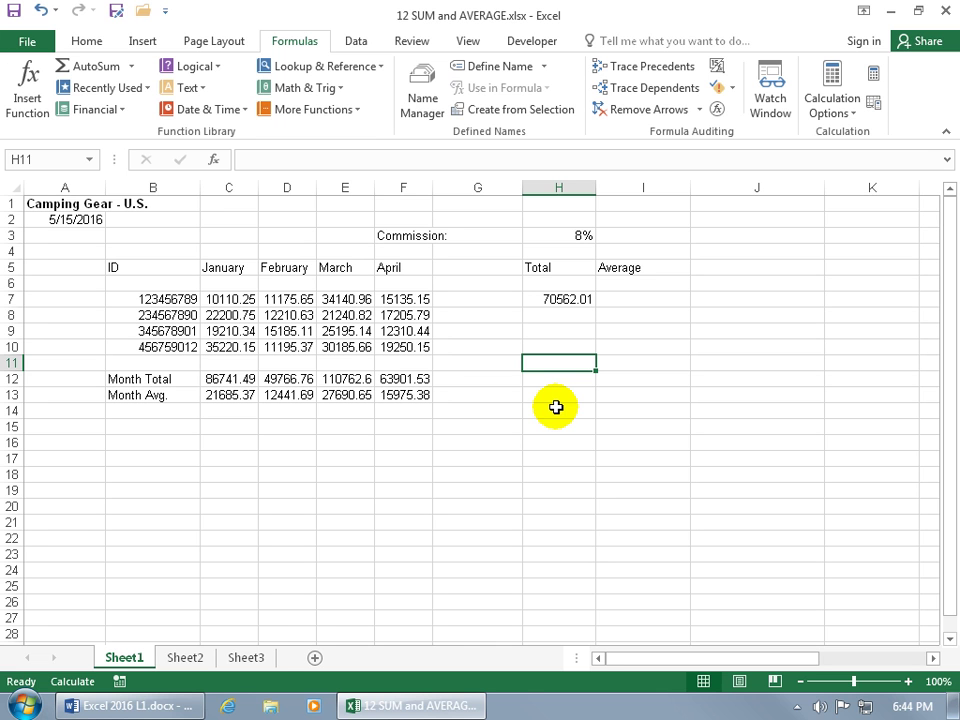
click(30, 42)
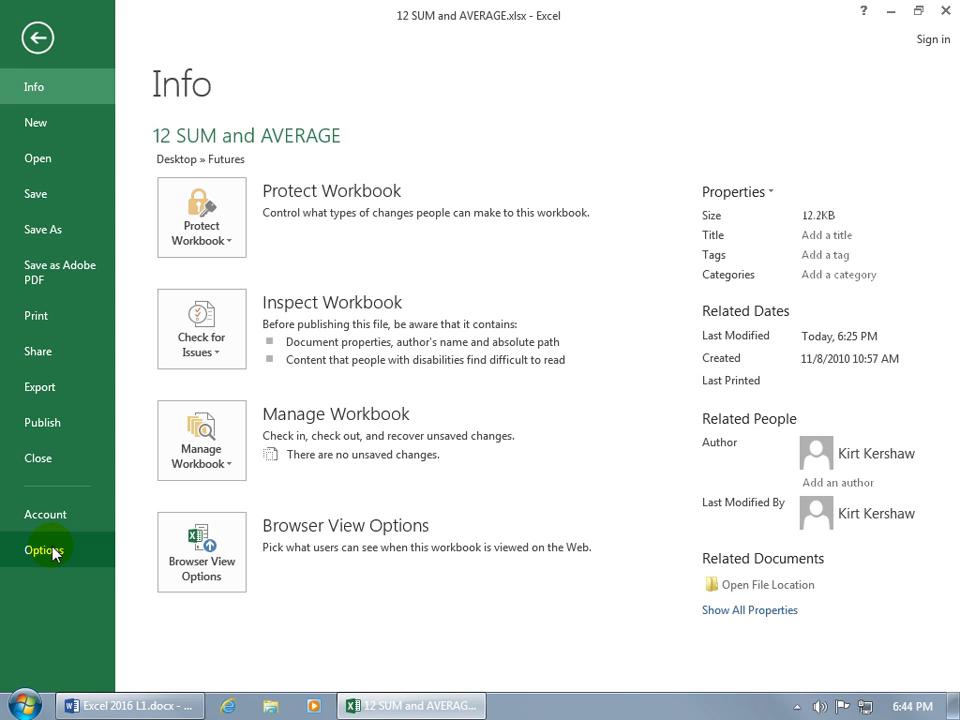
- In Excel Options Formulas settings, reset the previously ignored formula errors
click(50, 551)
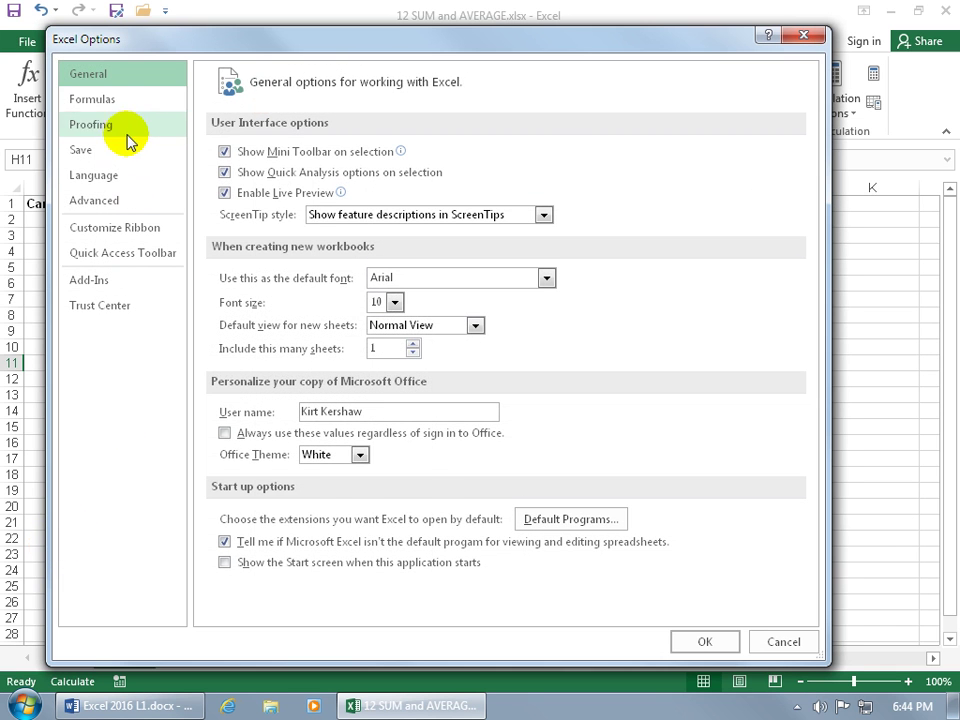
click(116, 106)
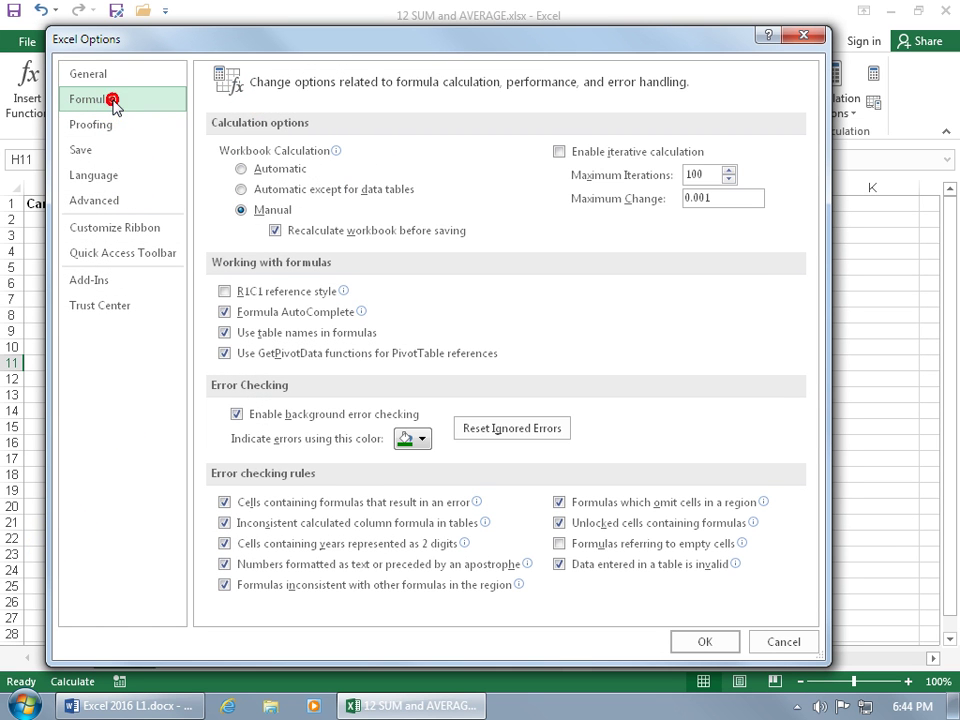
click(401, 446)
click(441, 440)
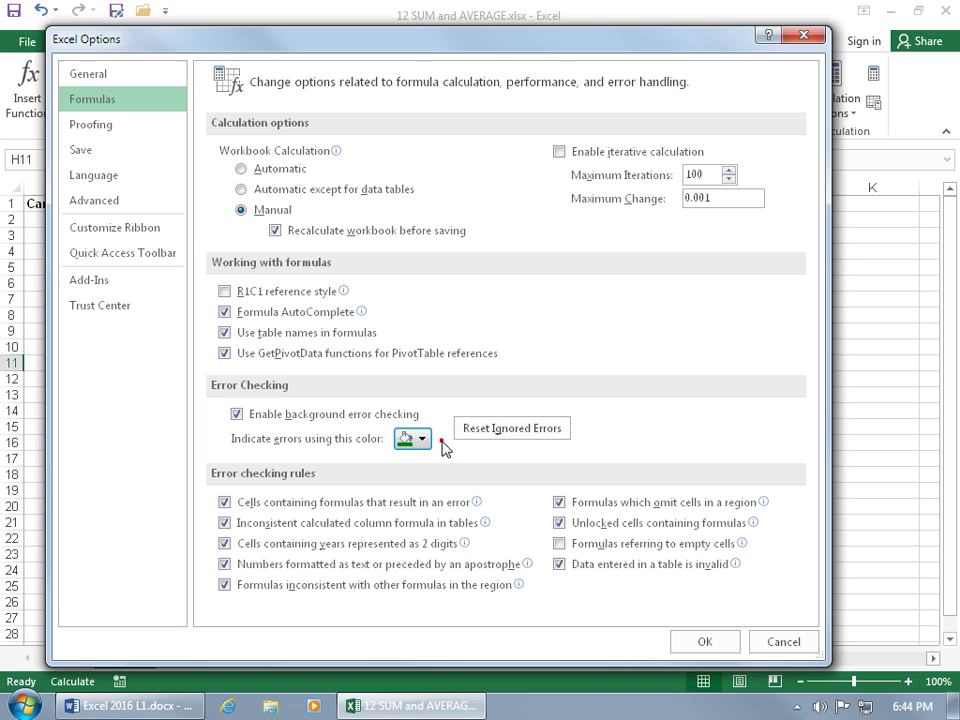
click(517, 433)
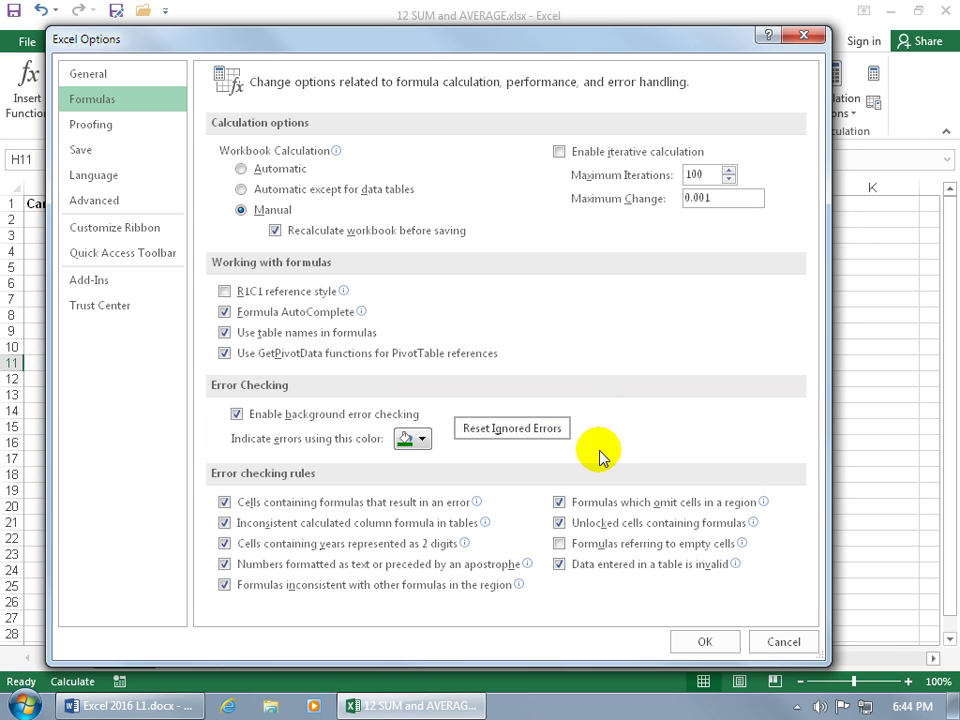
- Set Workbook Calculation to Automatic and close Excel Options with OK
mouse_move(418, 215)
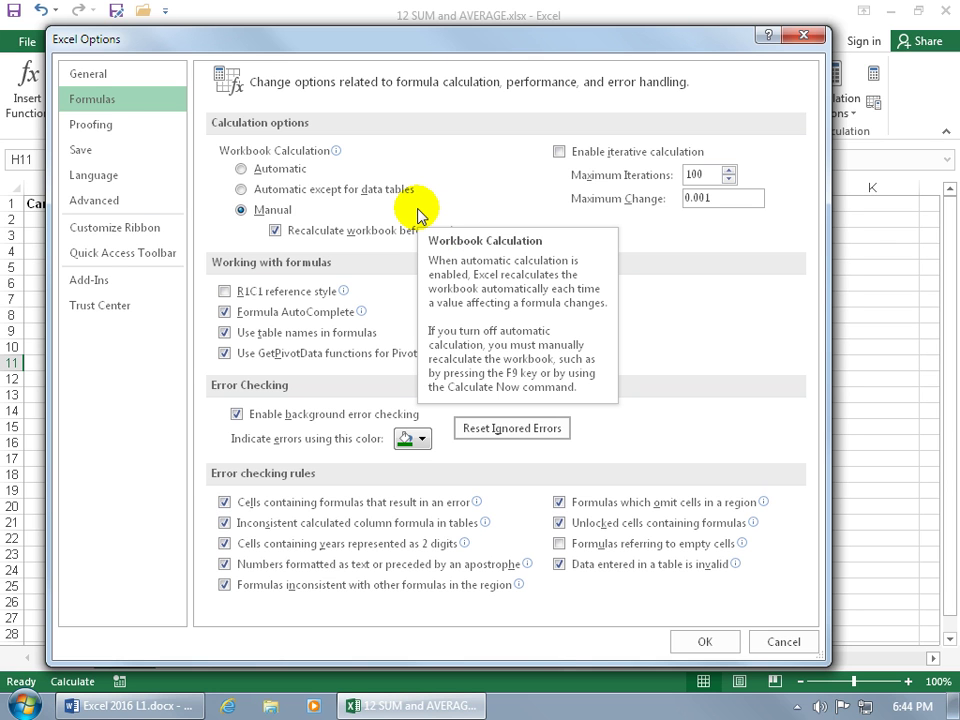
click(252, 170)
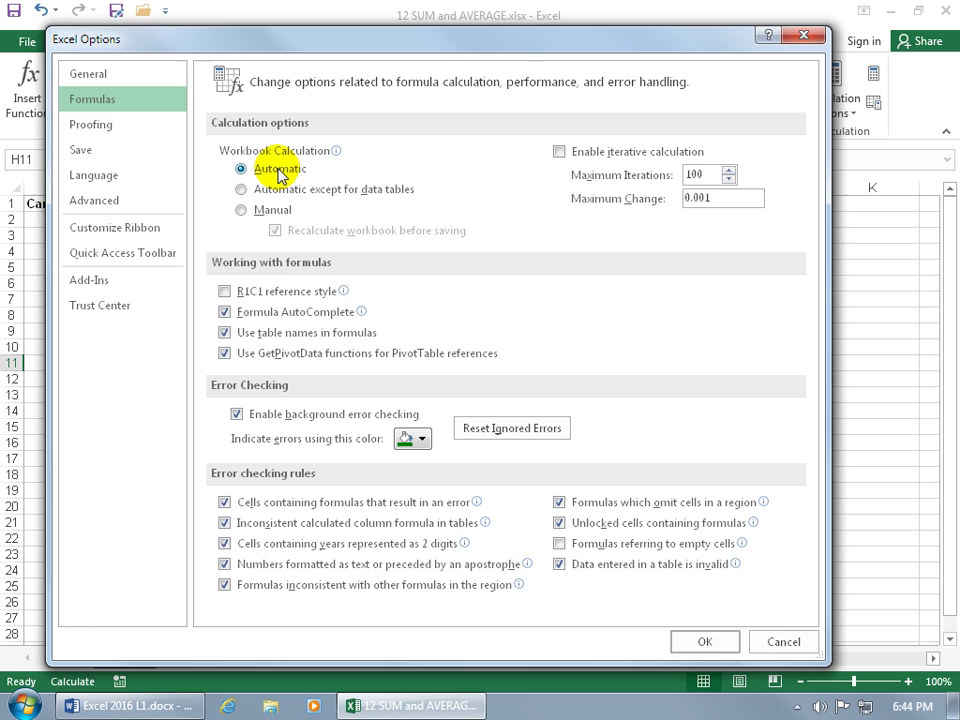
drag(186, 39, 622, 152)
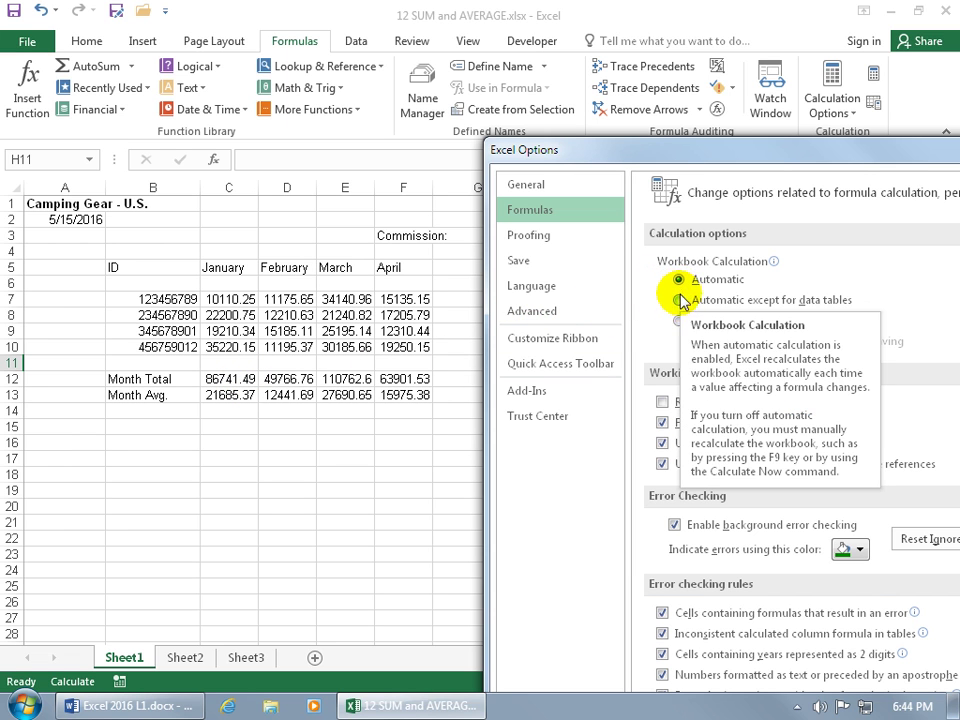
click(678, 321)
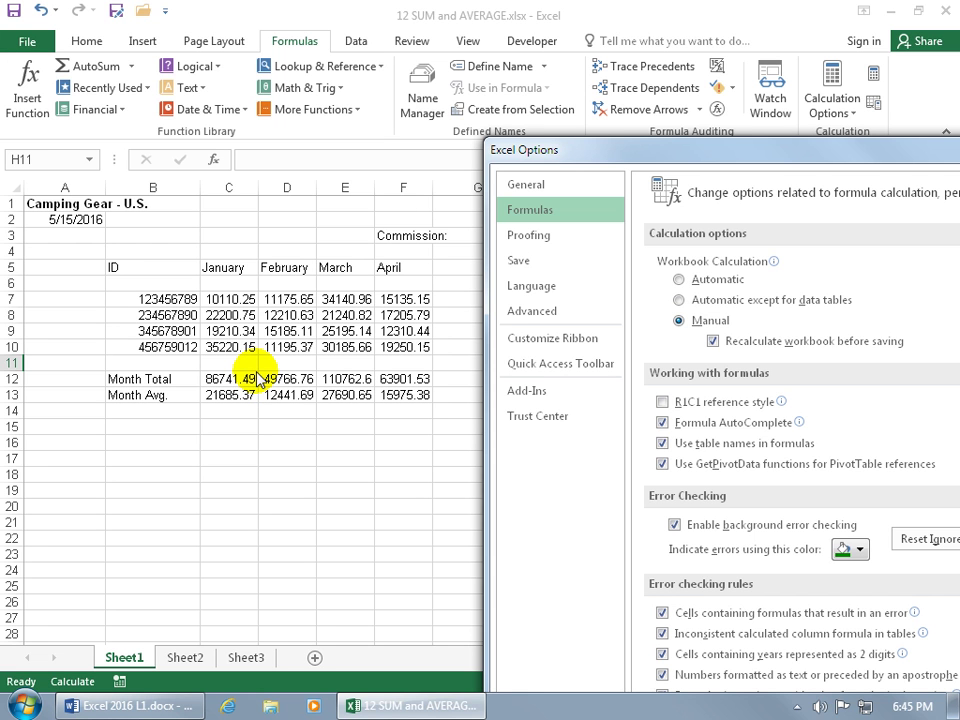
click(679, 279)
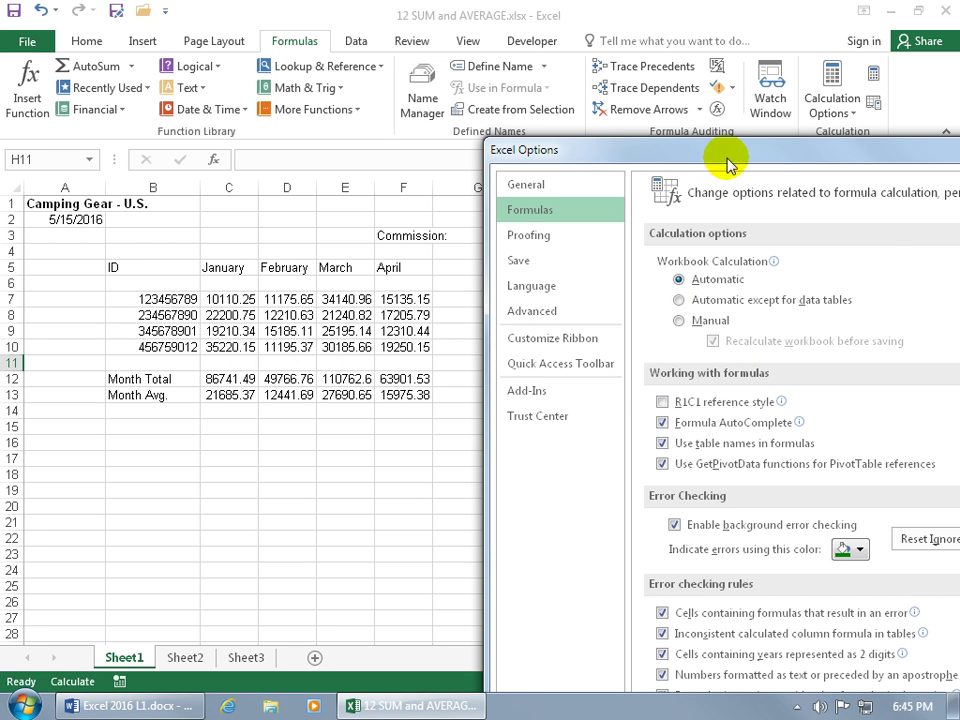
drag(727, 163, 285, 47)
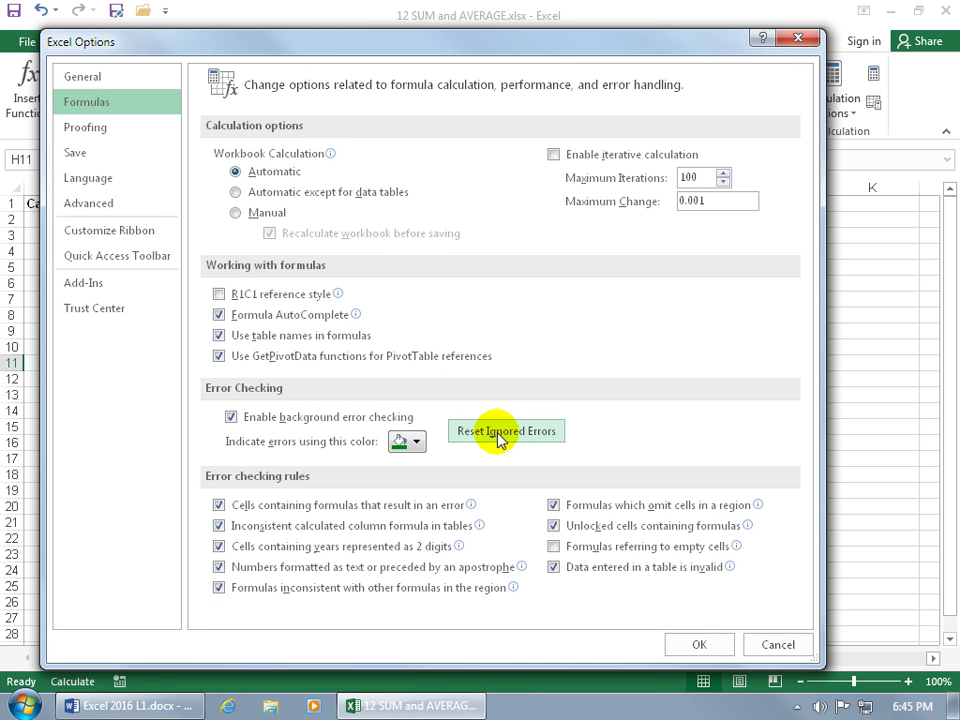
click(695, 644)
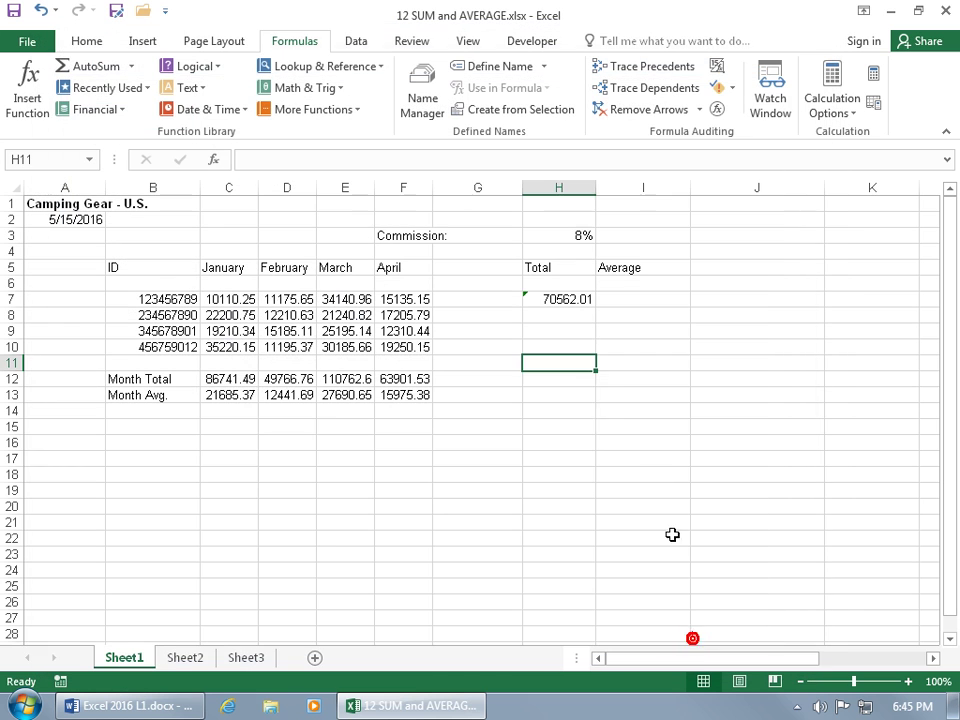
- Ignore the error warning on the H7 total
click(550, 300)
click(503, 313)
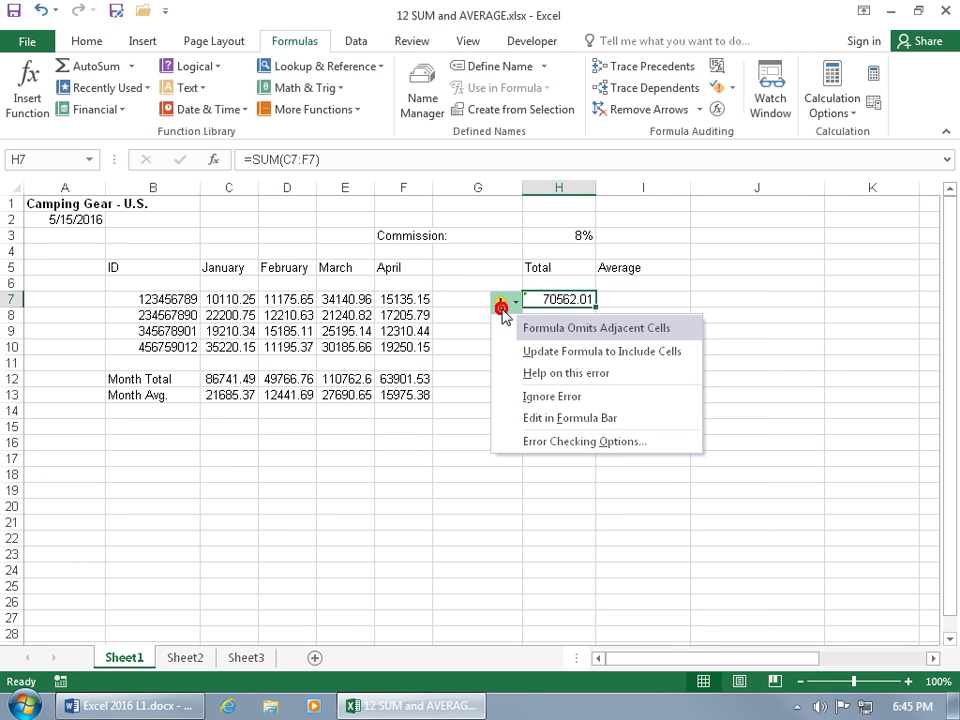
click(545, 397)
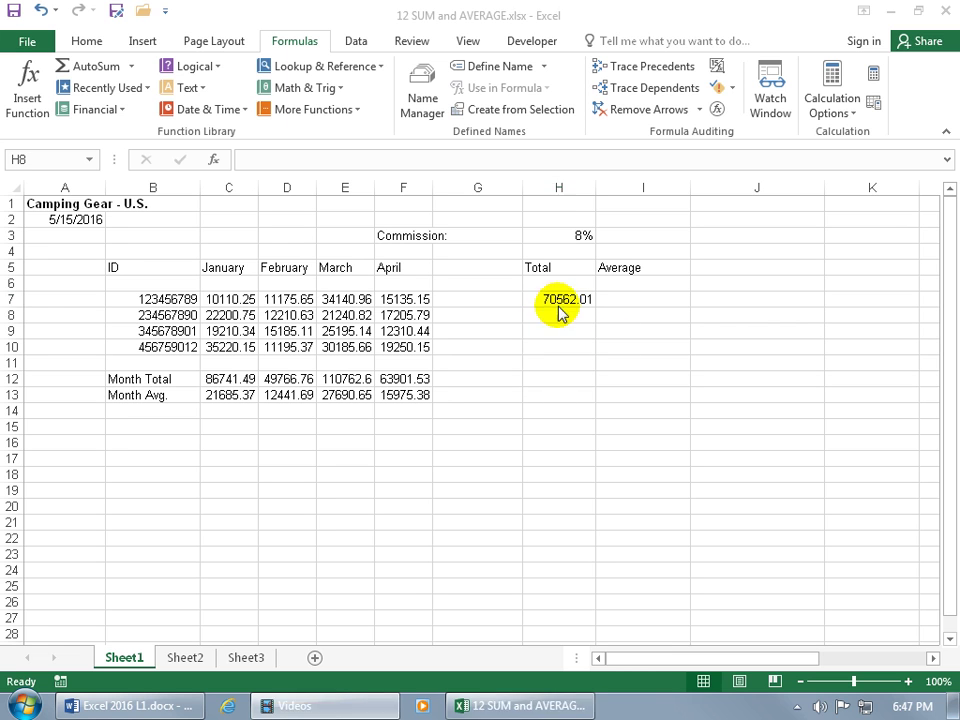
- Enter =SUM(C8:F8) in H8, totalling the second ID as 72857.99
click(559, 311)
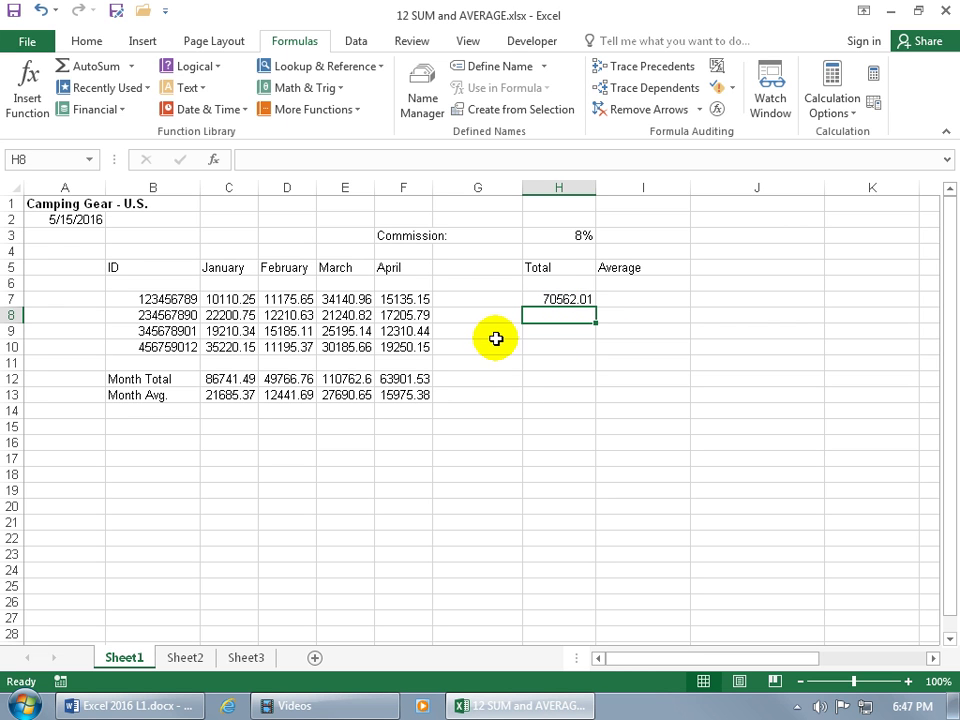
text(=)
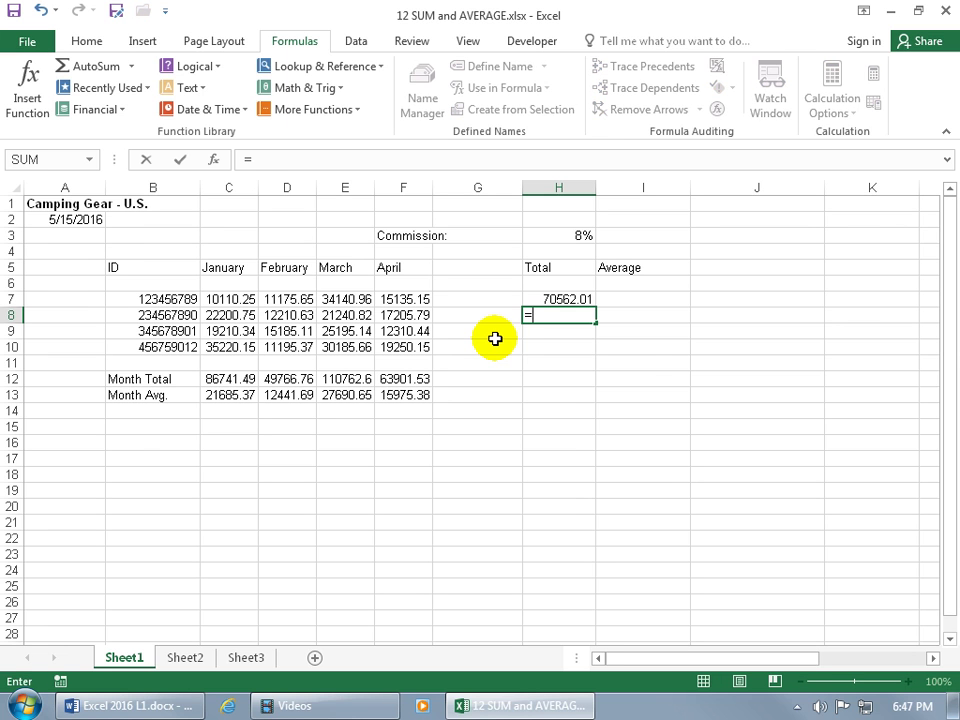
text(sum)
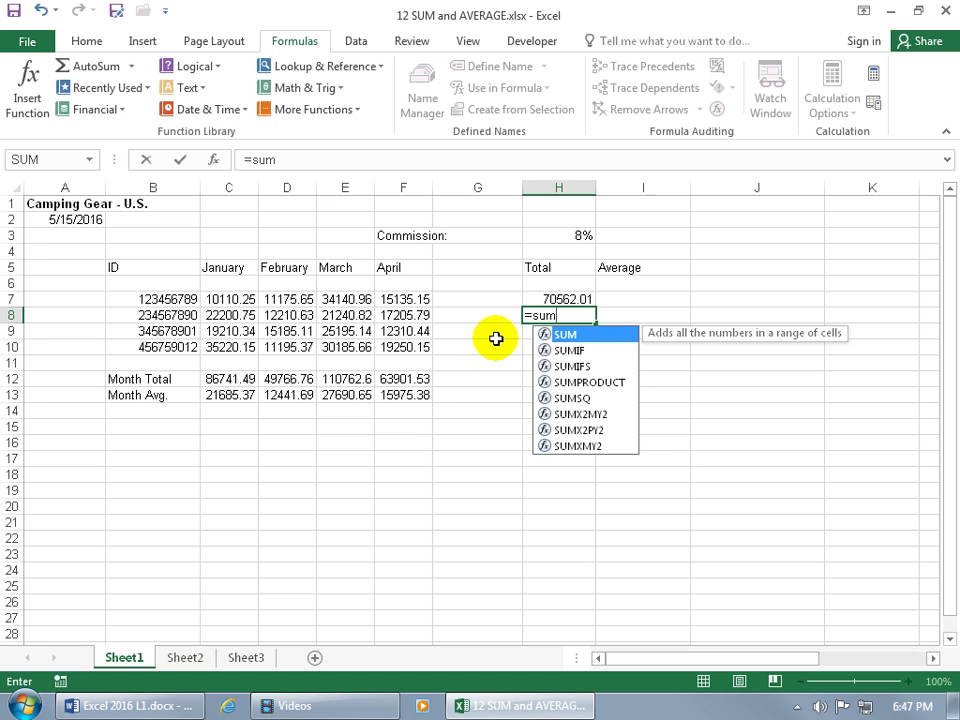
text(()
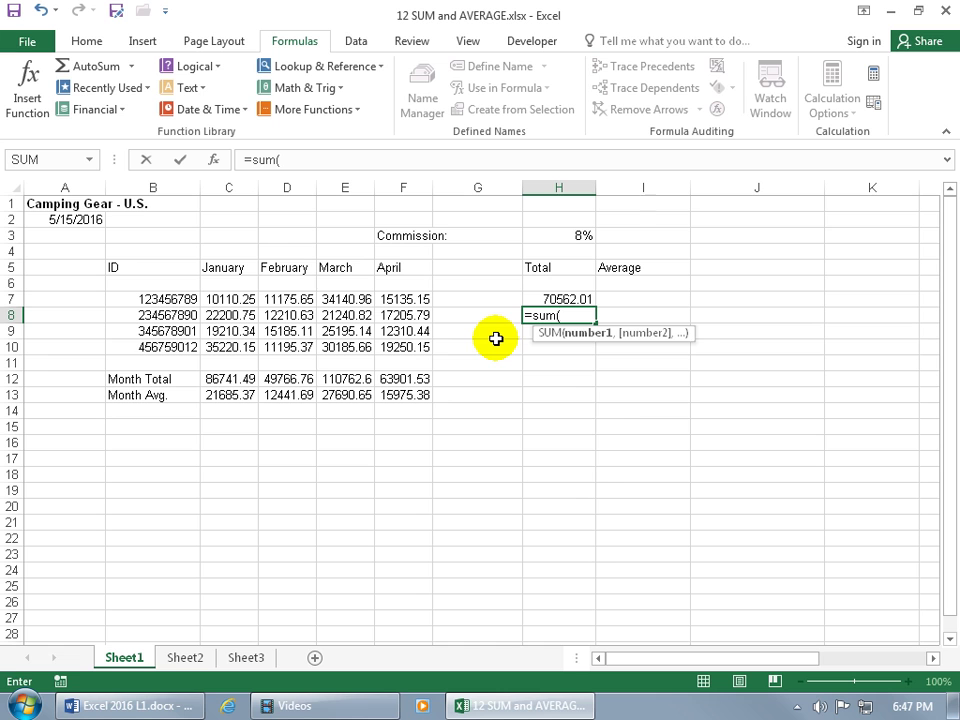
text(c8:)
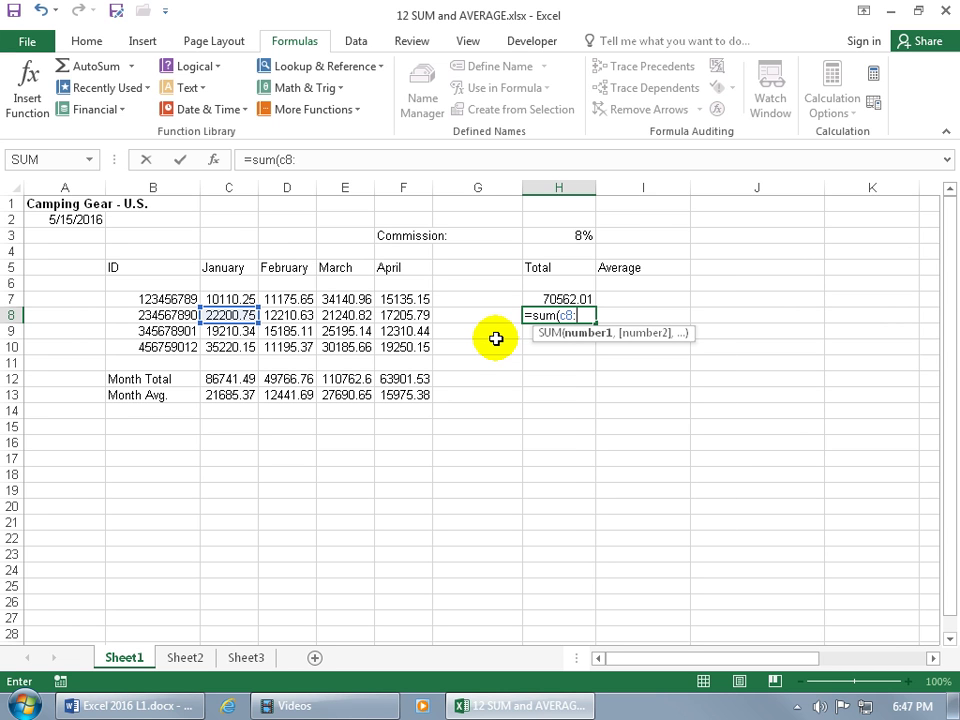
text(f)
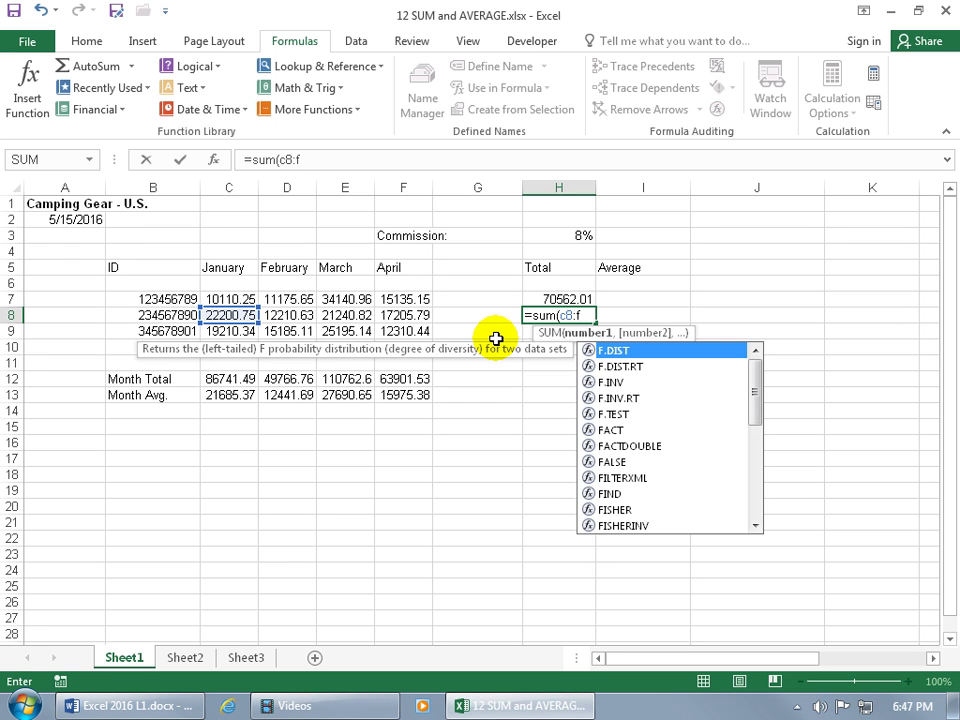
key(Escape)
text(8)
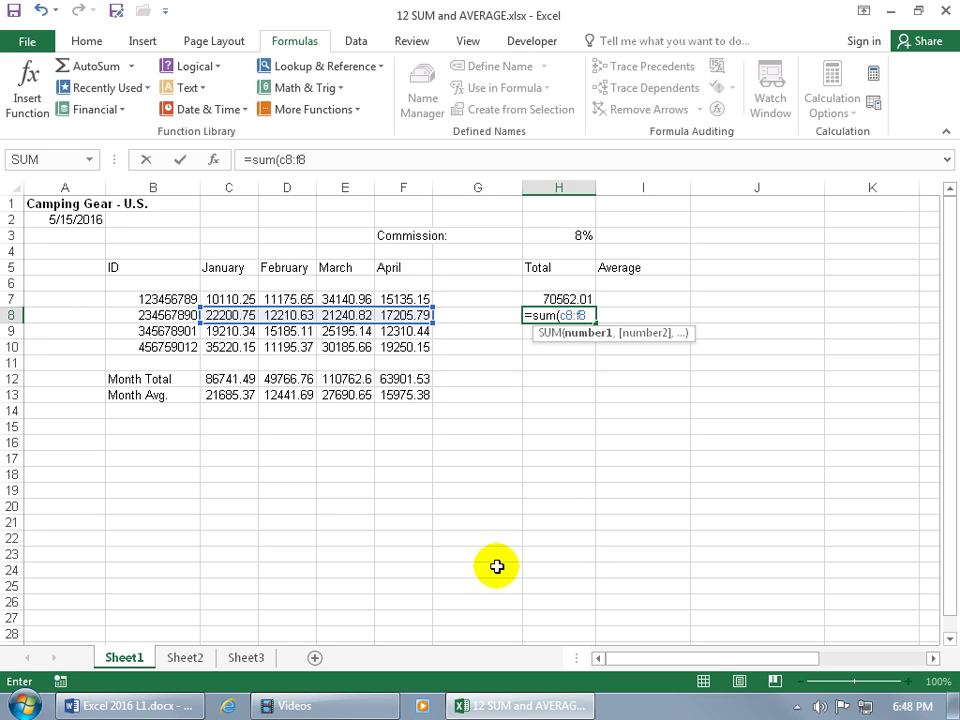
key(Return)
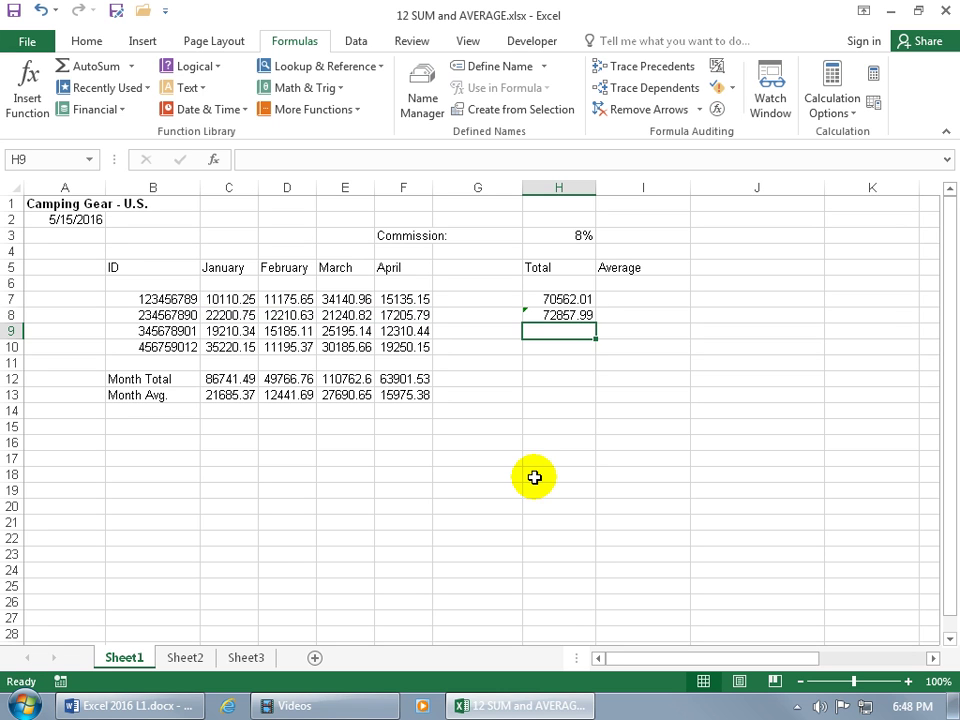
- Ignore the adjacent-cells warning on the H8 total
click(538, 314)
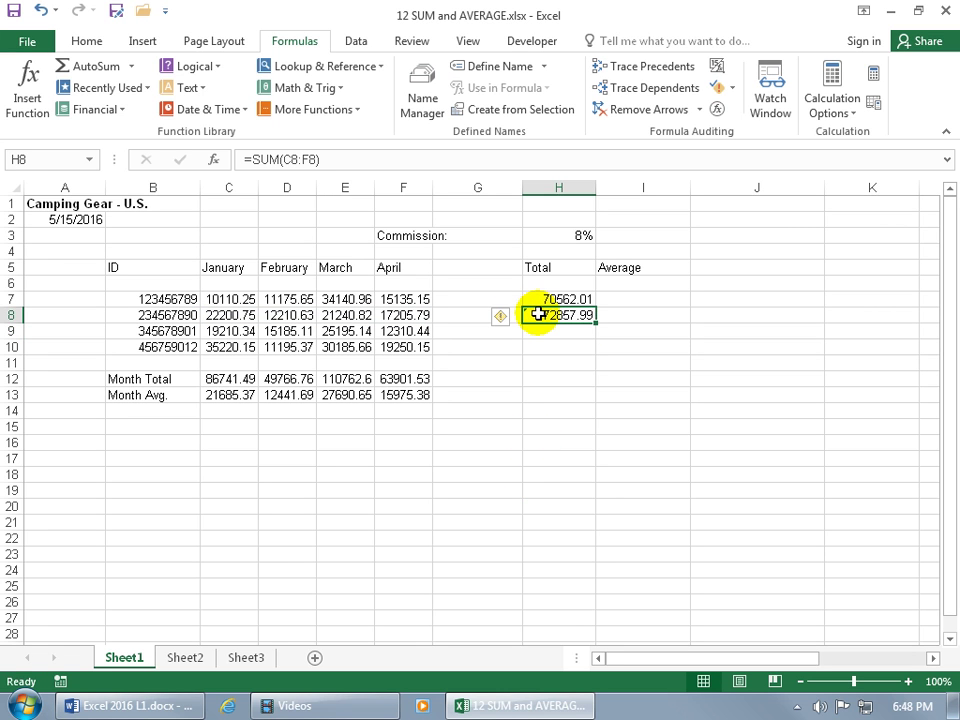
click(508, 317)
click(546, 413)
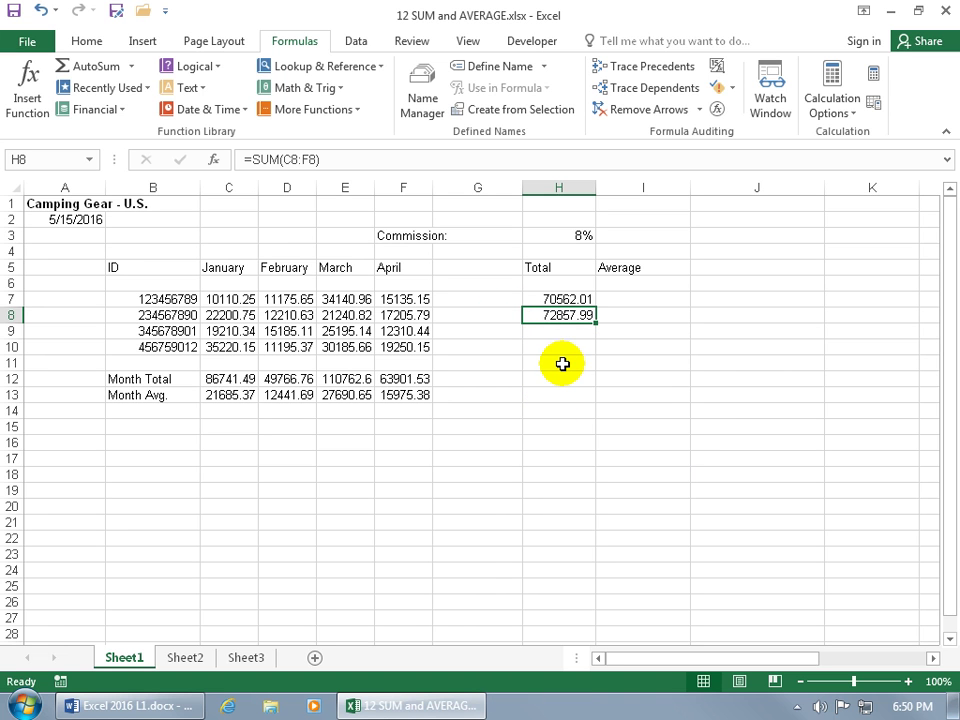
- Start typing =sum in H9, then cancel it, leaving H9 empty
click(562, 333)
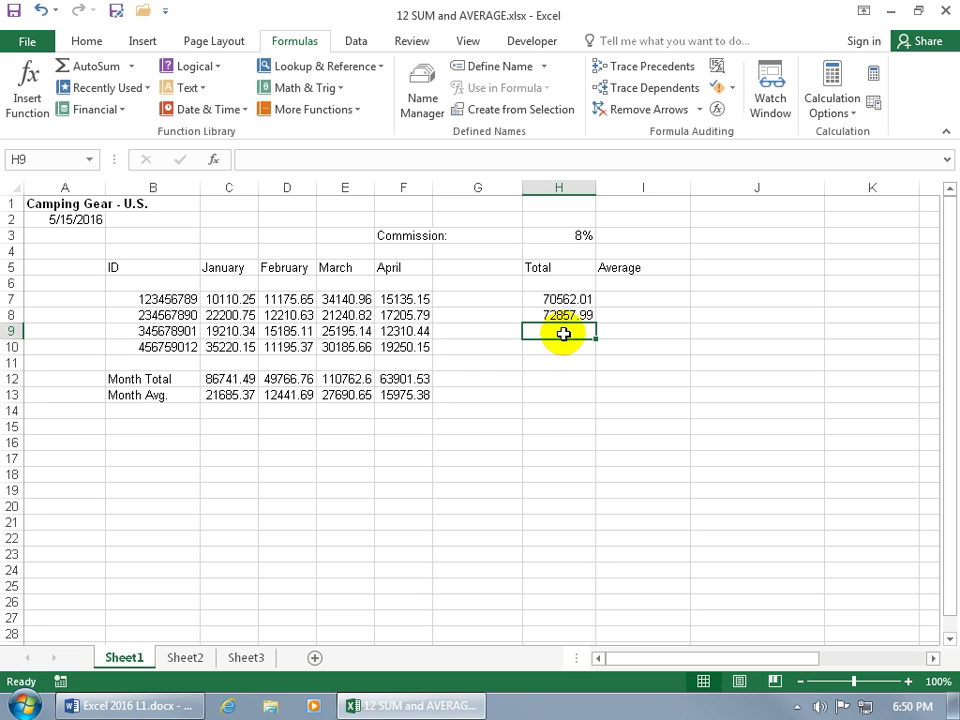
text(=sum)
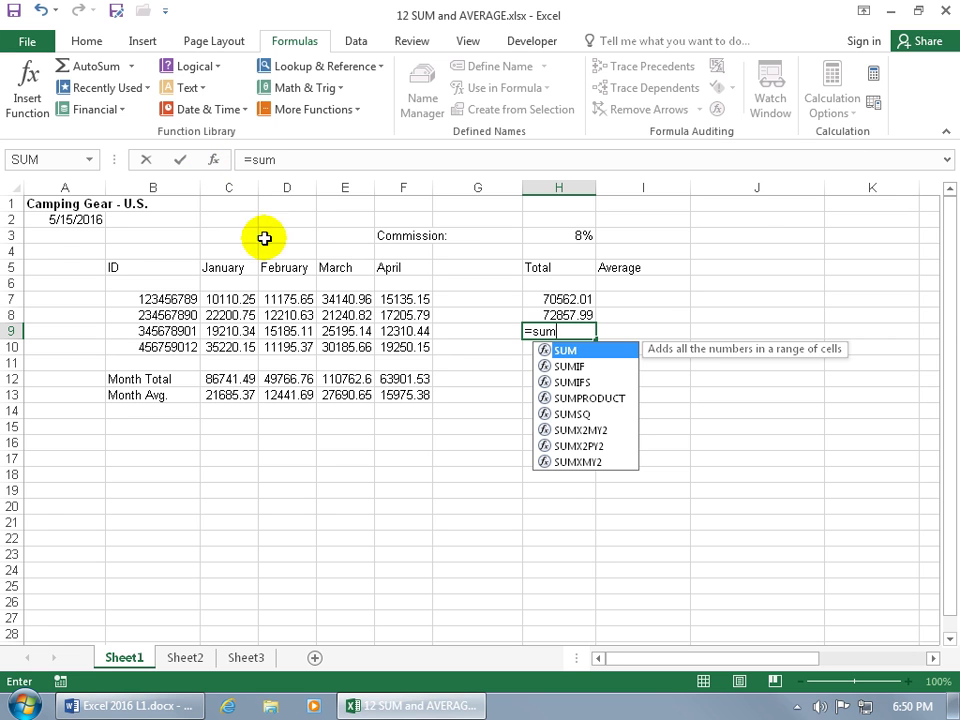
key(Escape)
key(Escape)
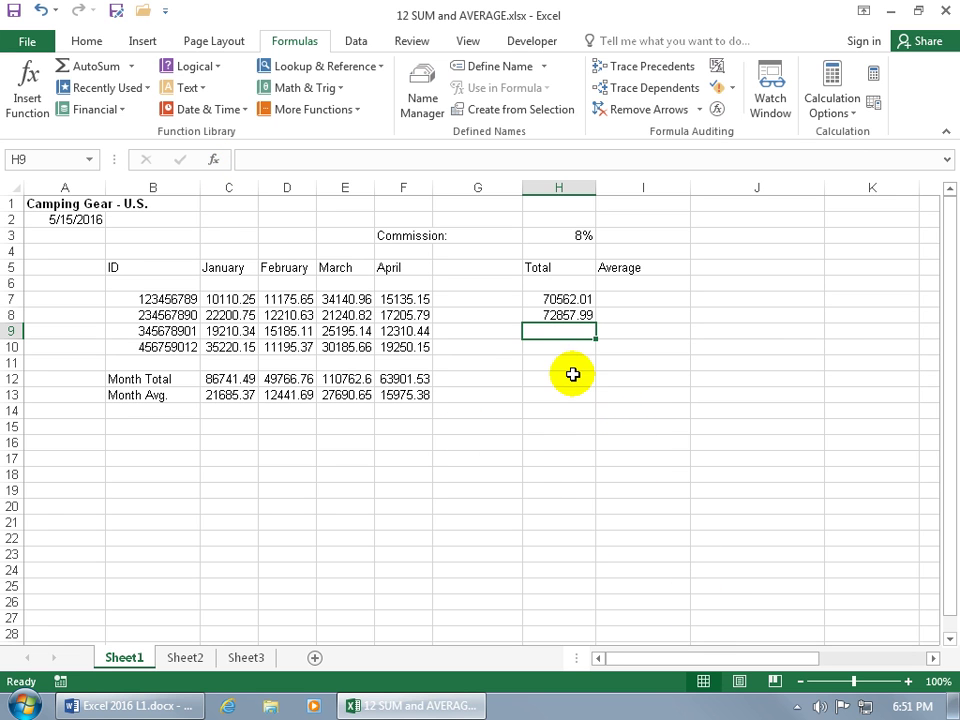
- Open Insert Function for H9 and browse the Math & Trig and All categories
click(213, 159)
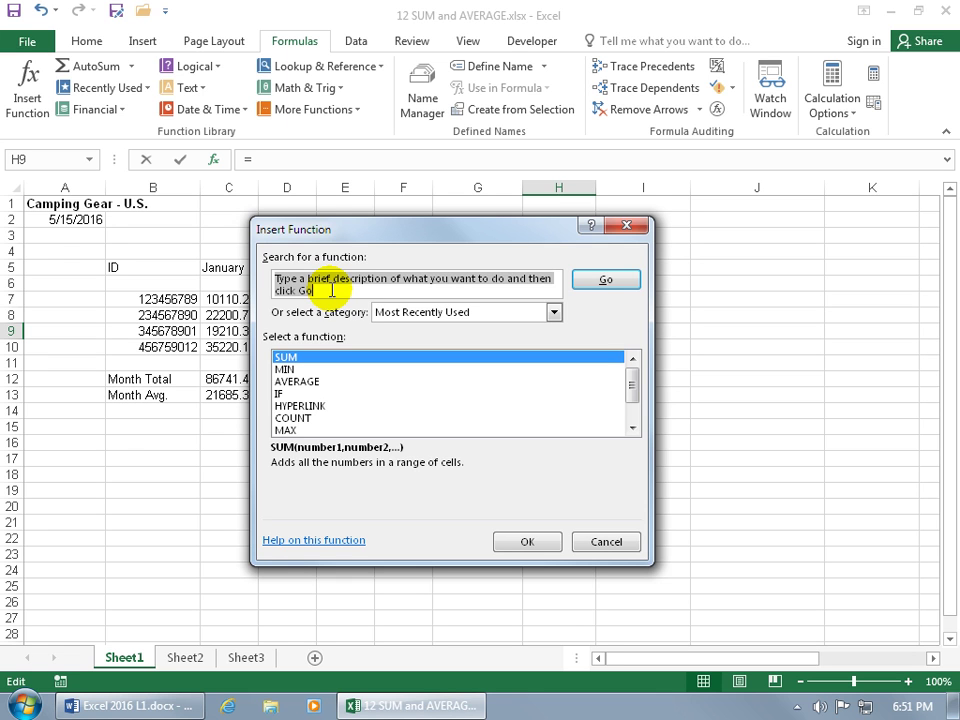
click(555, 313)
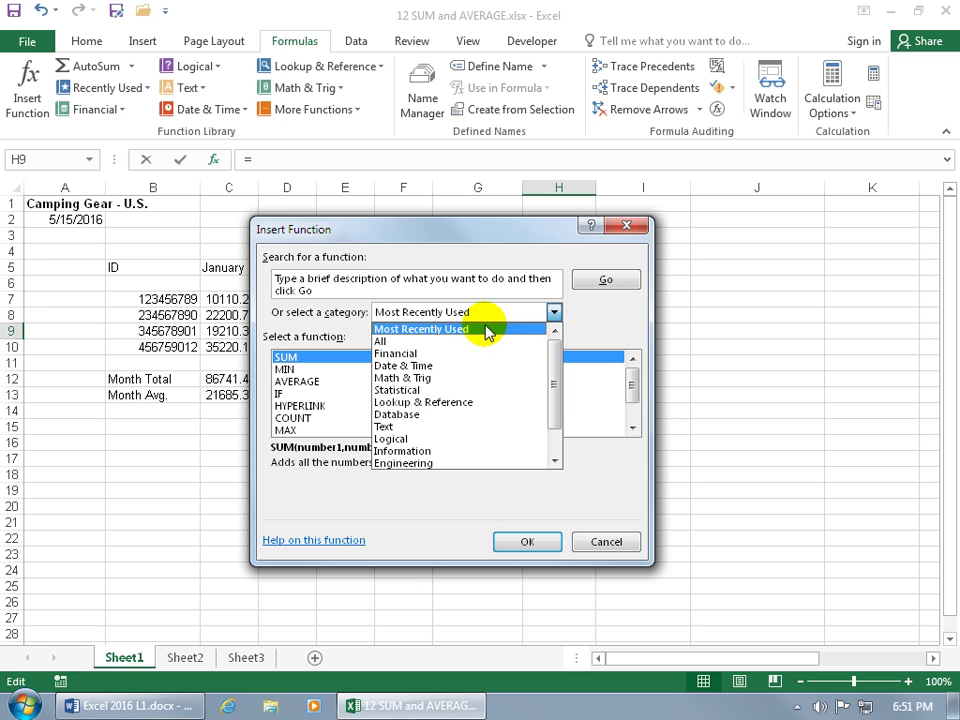
click(306, 363)
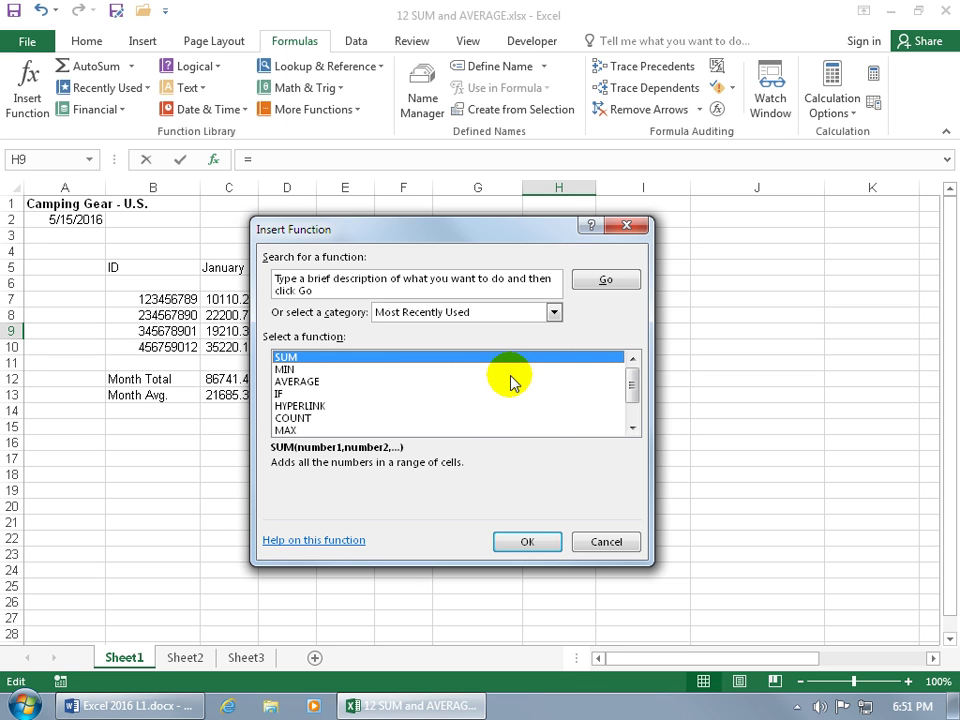
click(554, 313)
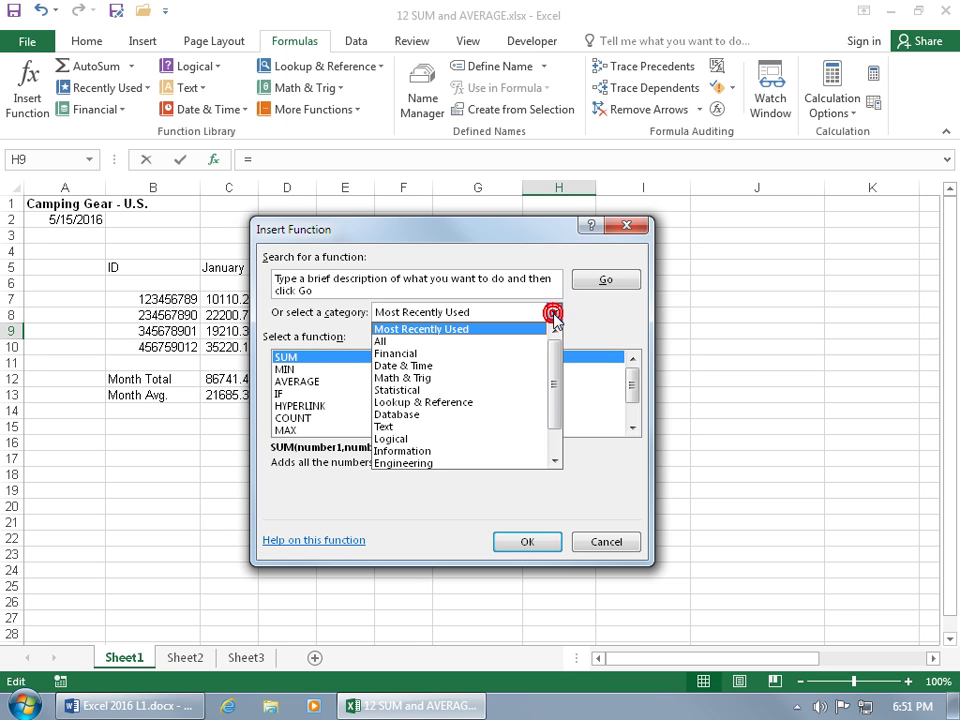
click(499, 378)
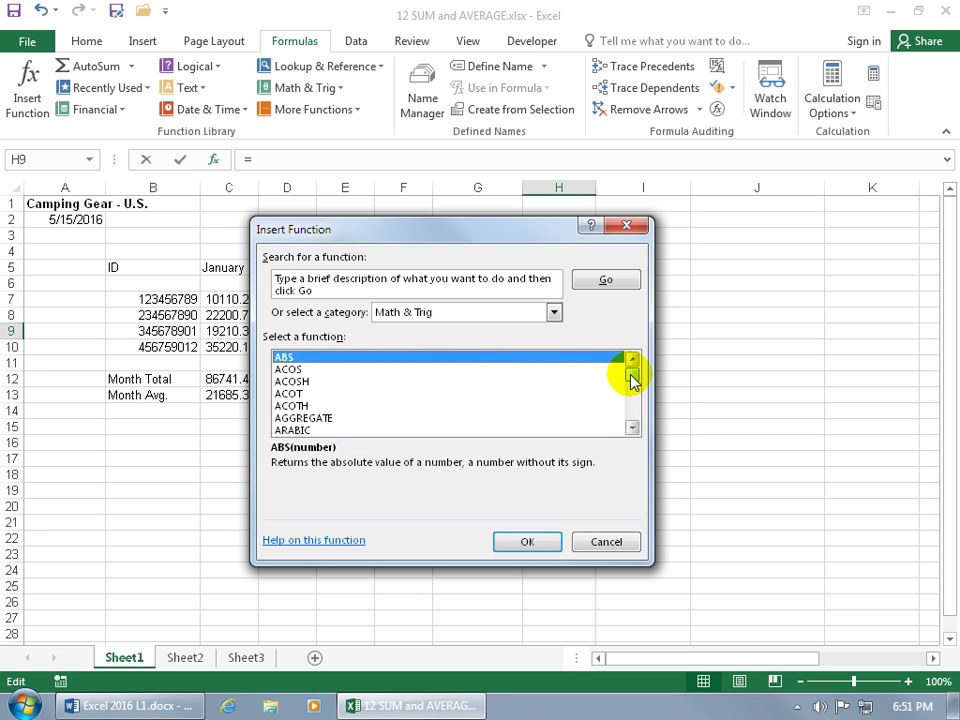
drag(632, 378, 634, 388)
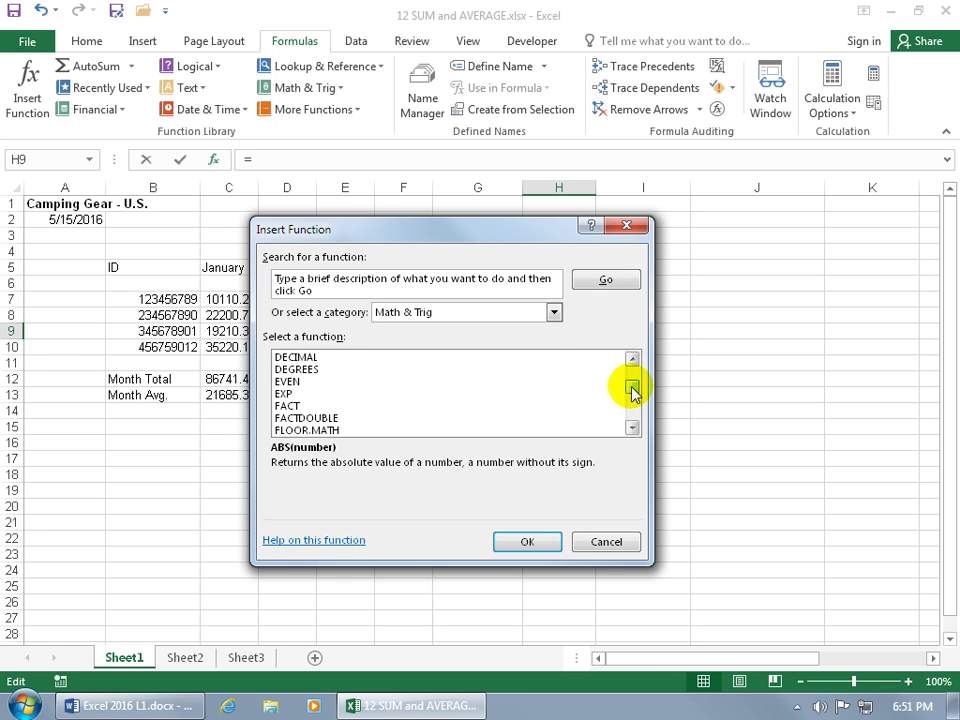
click(553, 312)
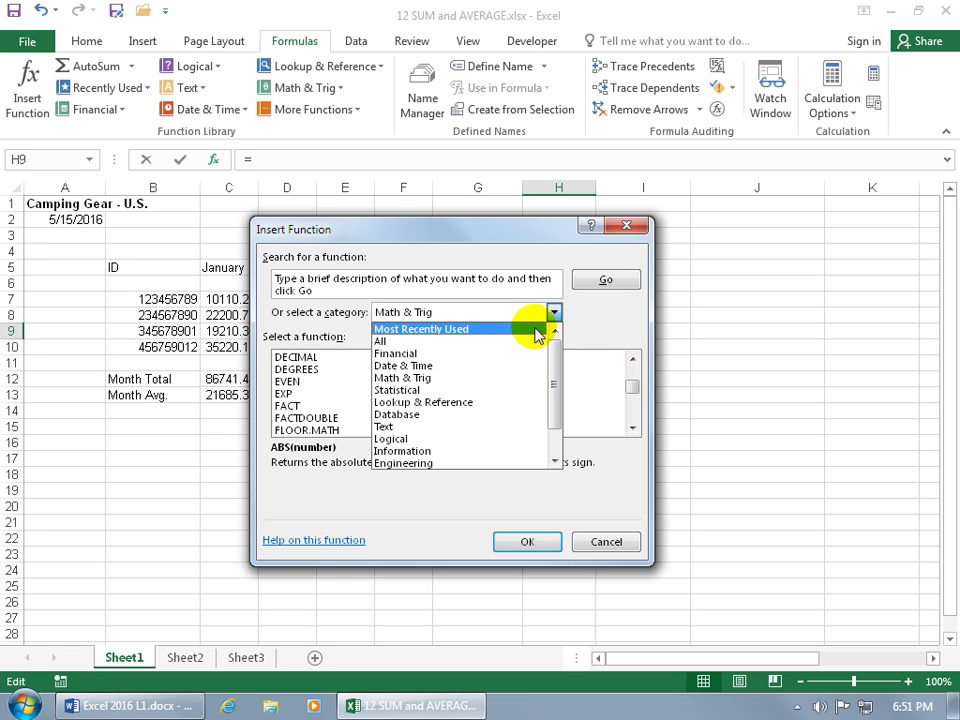
click(527, 342)
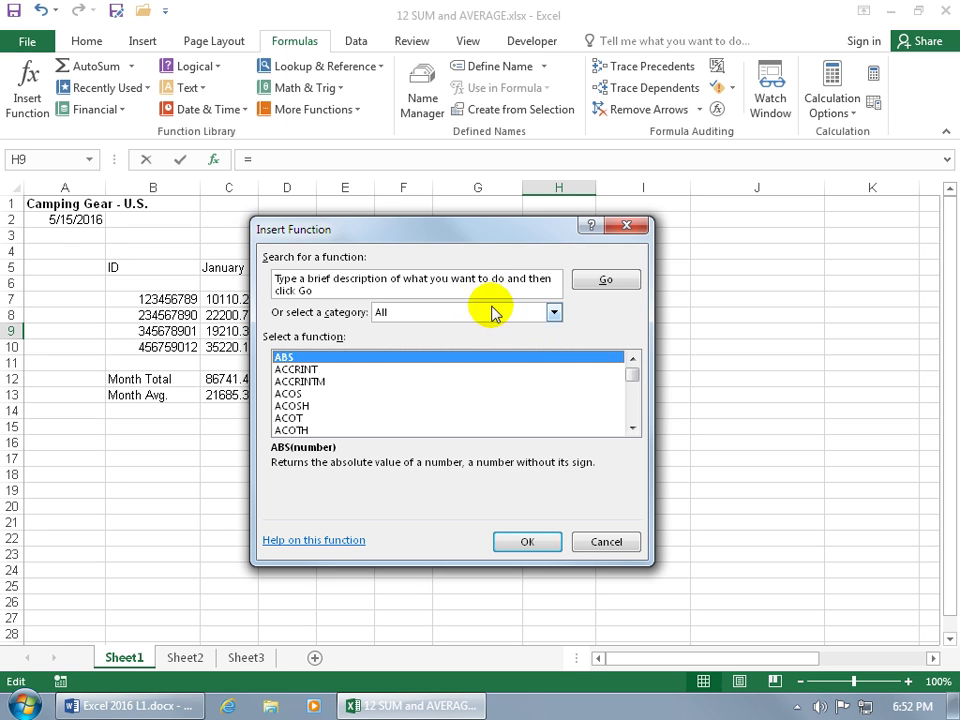
drag(632, 377, 637, 408)
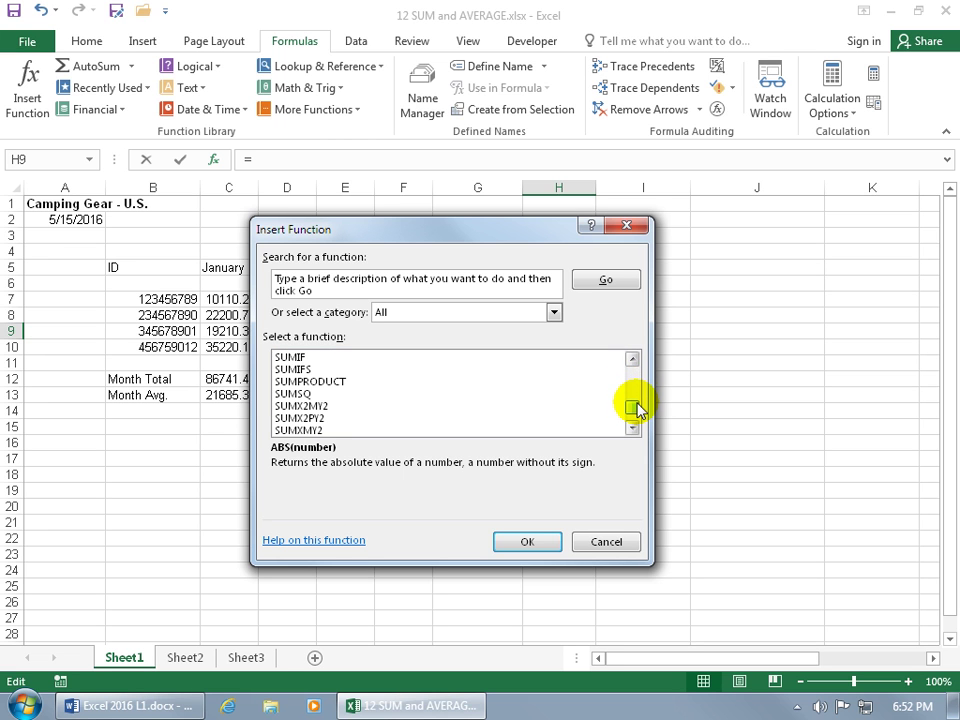
click(632, 359)
click(632, 359)
- Select SUM and search the function list for 'sum'
click(290, 369)
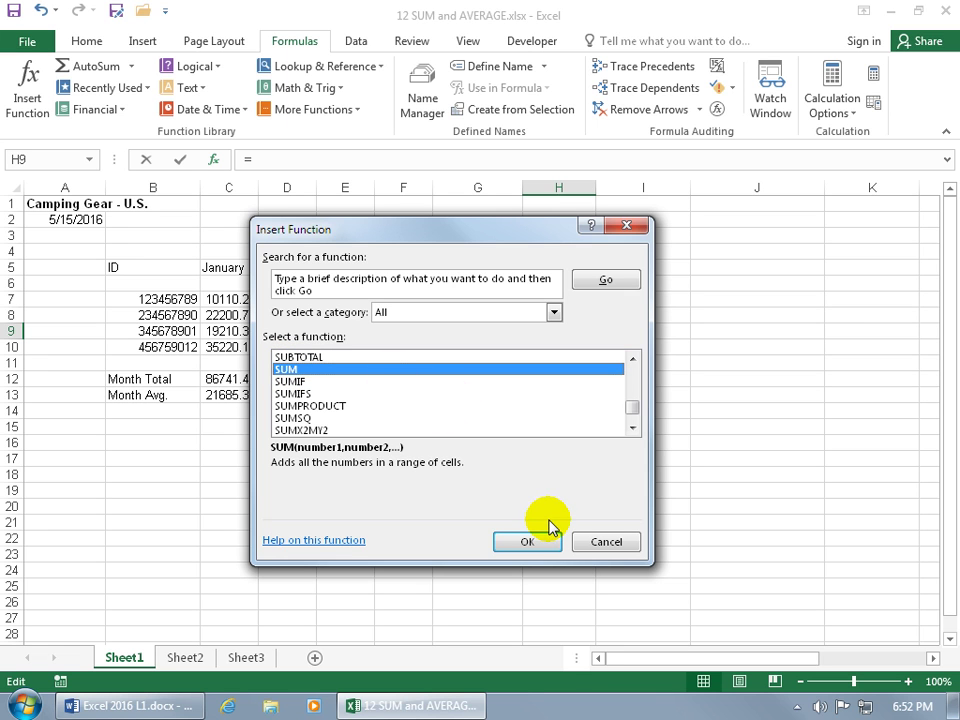
click(360, 289)
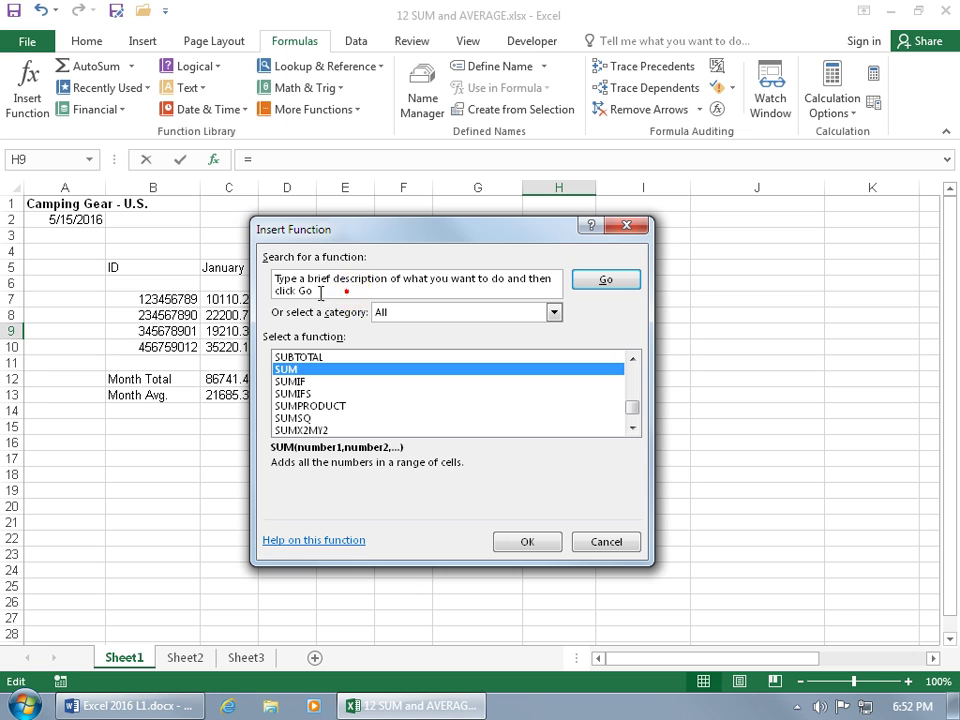
drag(313, 290, 270, 280)
key(BackSpace)
text(sum)
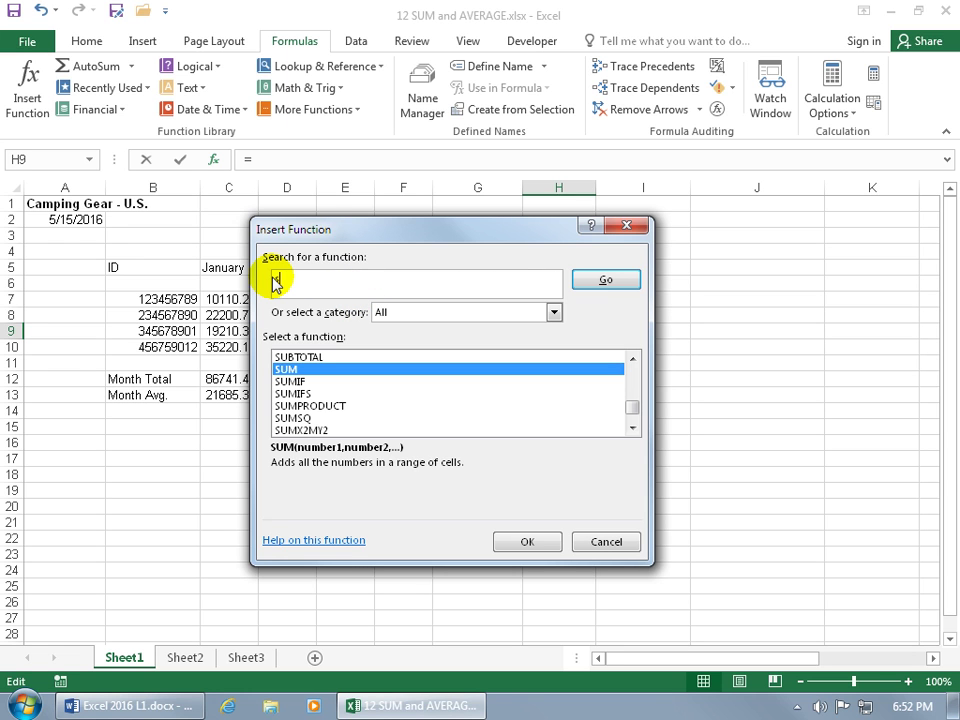
click(600, 283)
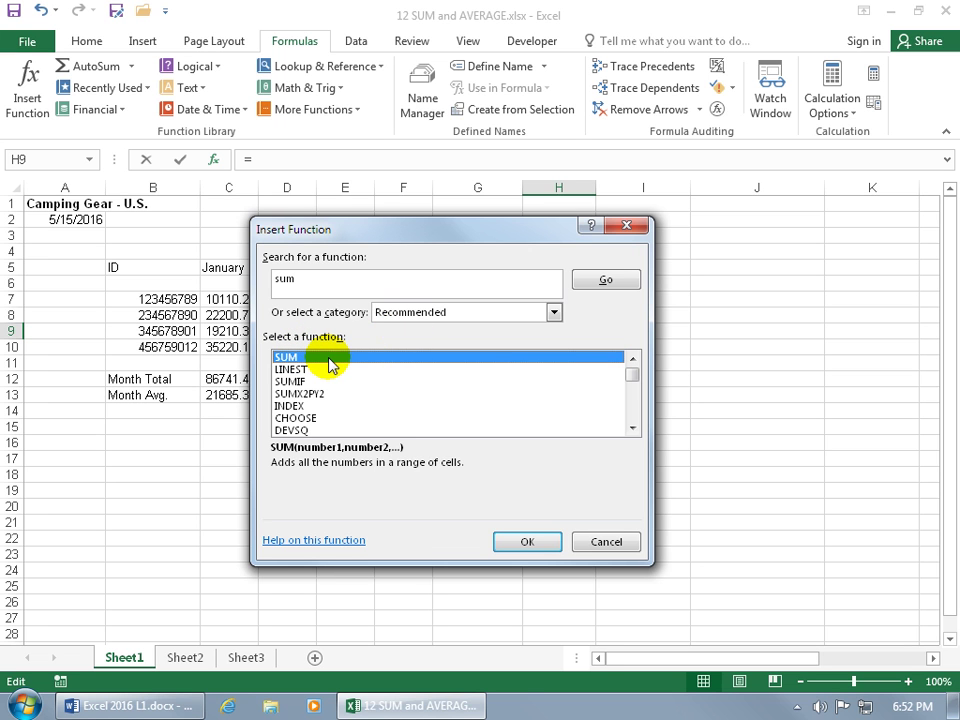
- Accept SUM and drag its Function Arguments dialog off the January–April data
click(524, 542)
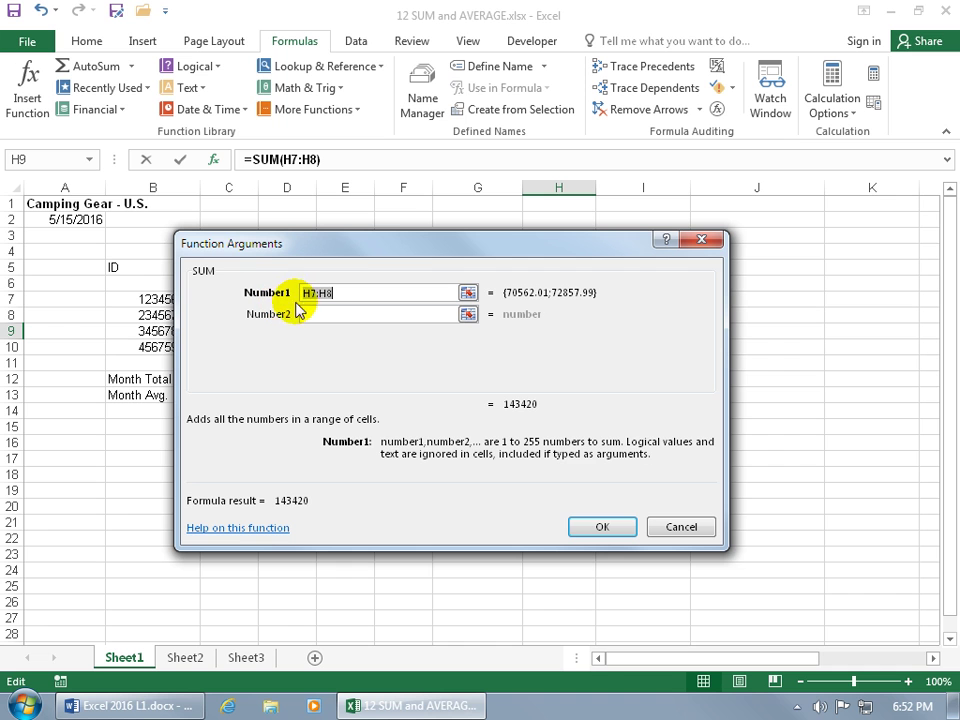
drag(378, 248, 518, 387)
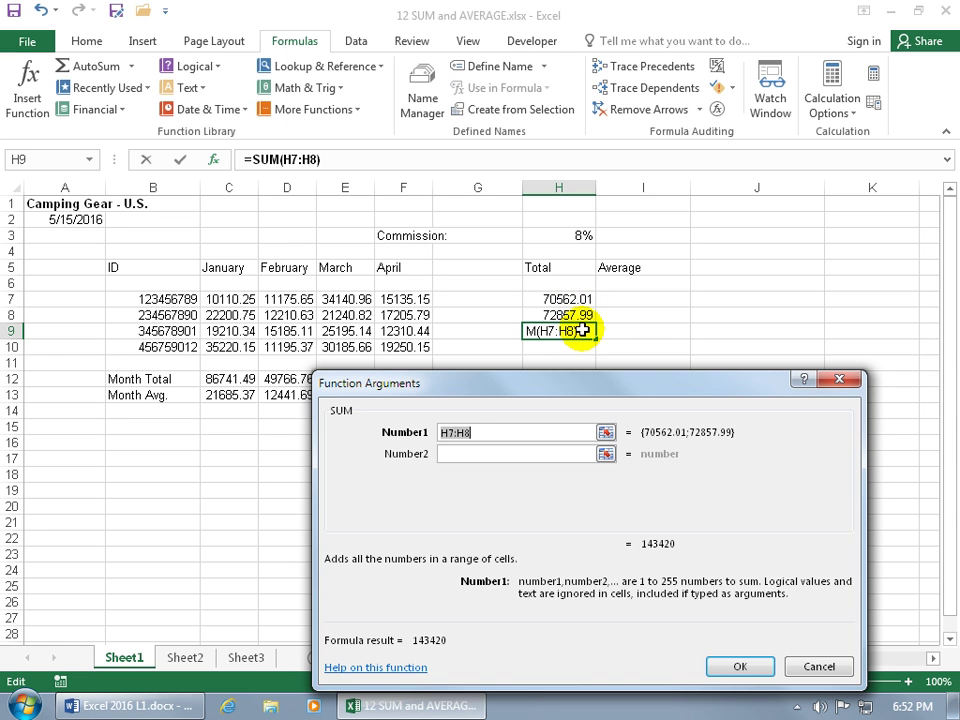
- Set SUM's Number1 argument to C9:F9 by selecting row 9's monthly values
click(568, 414)
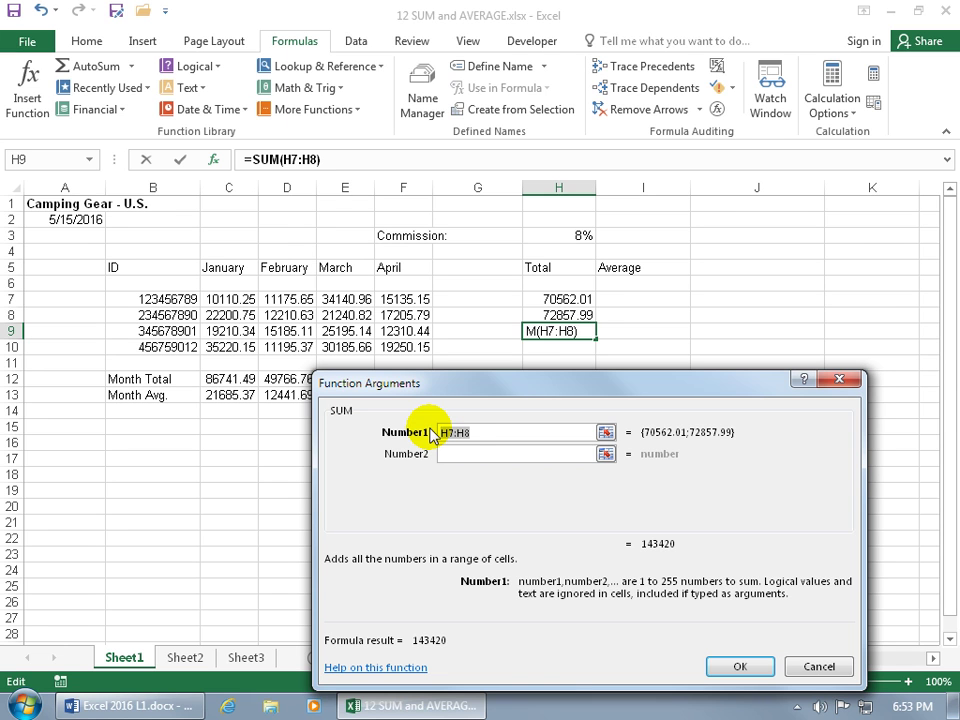
text(c9)
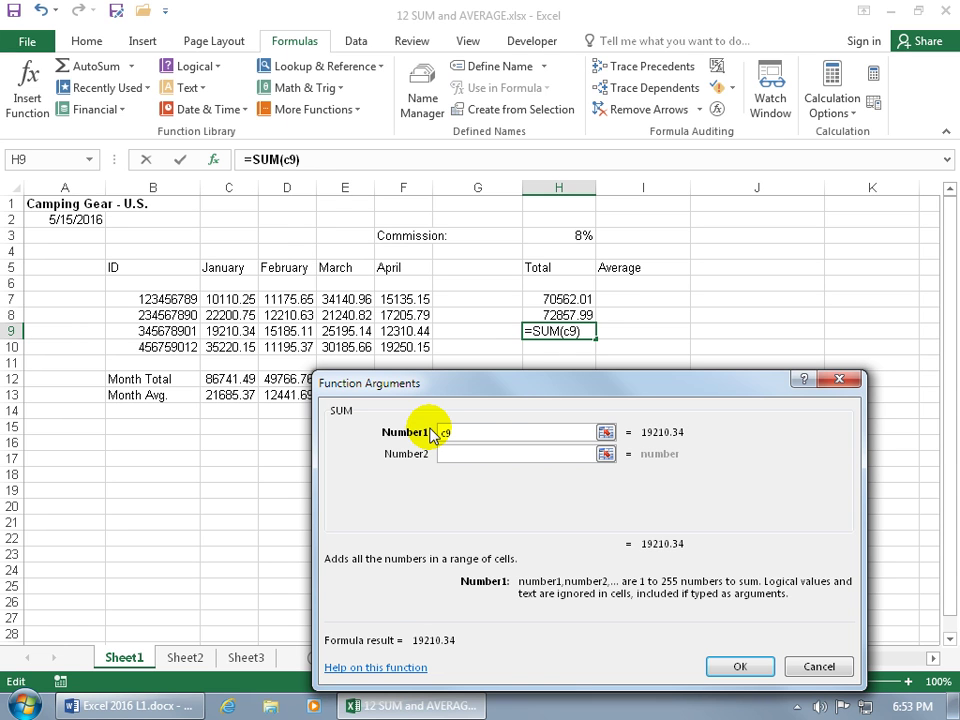
text(:)
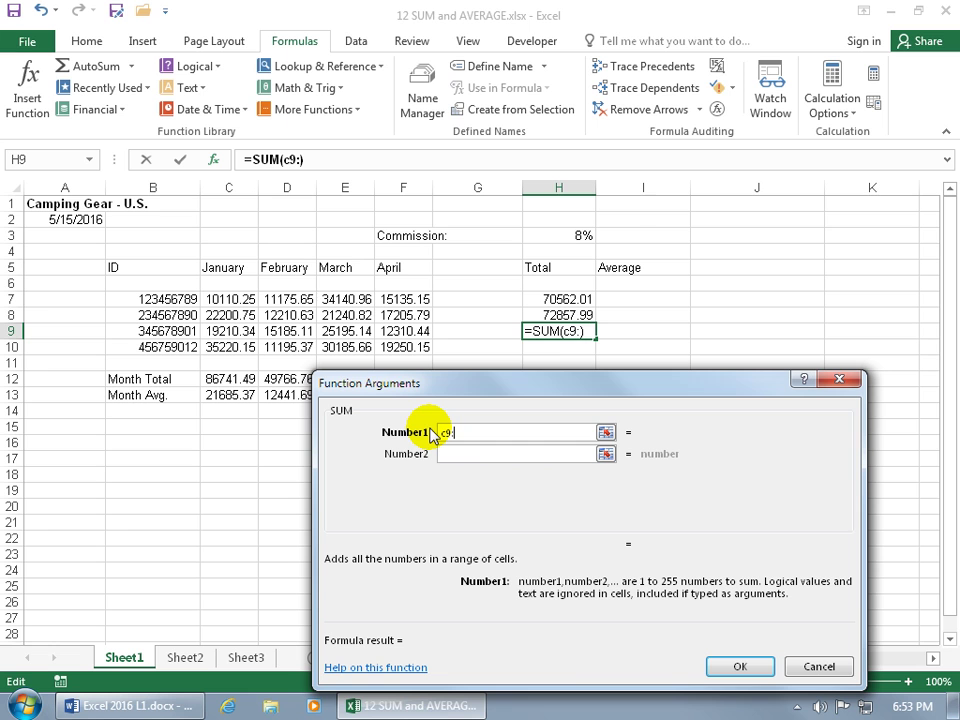
text(f9)
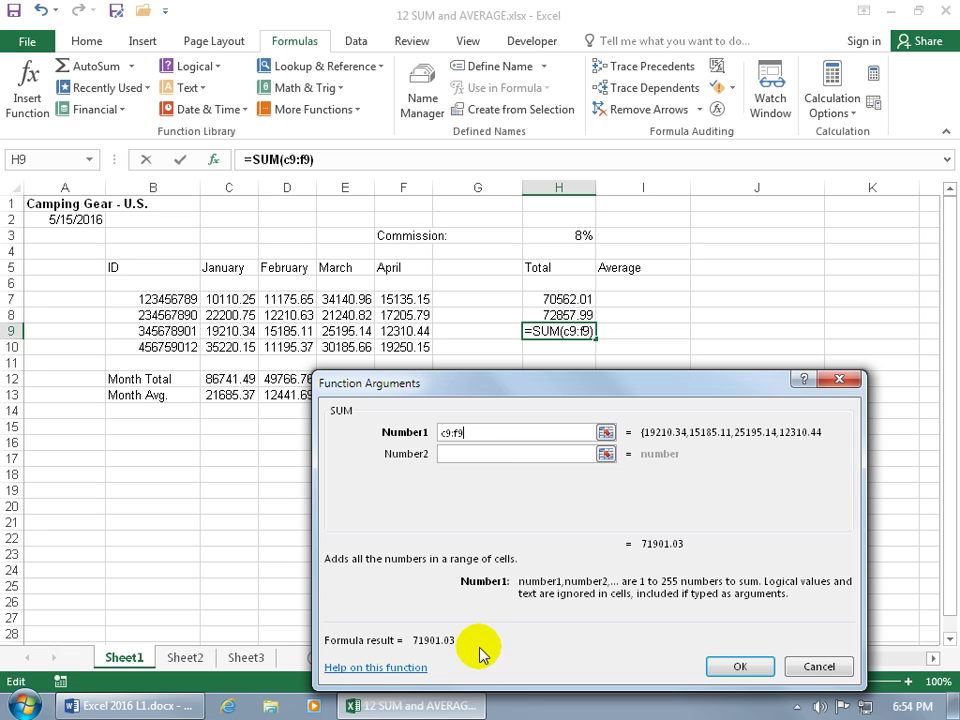
click(487, 454)
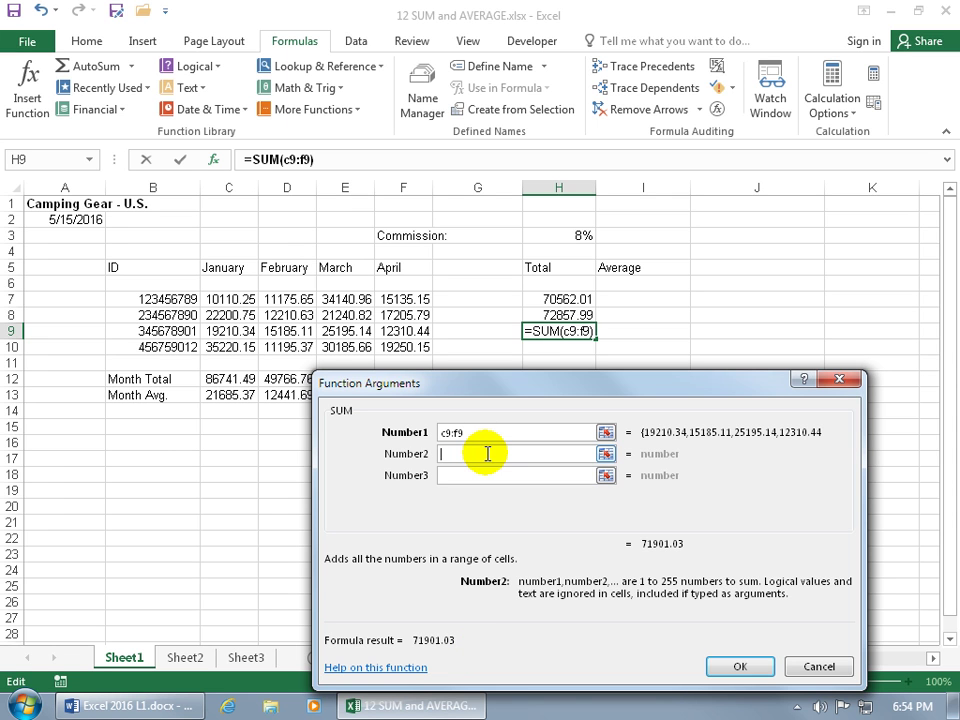
click(487, 432)
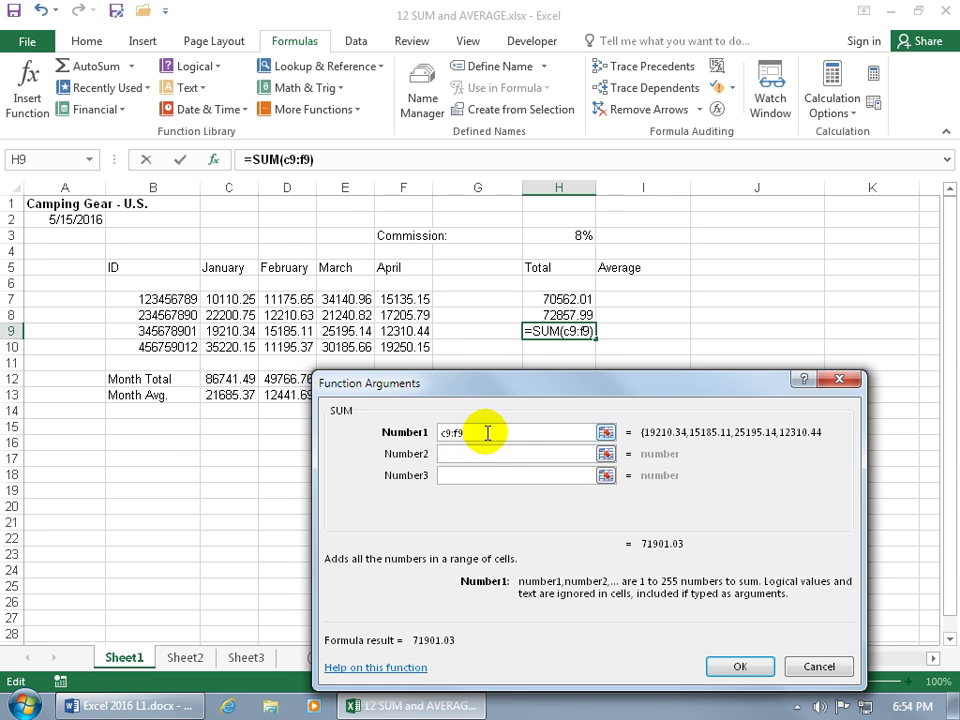
key(BackSpace)
key(BackSpace)
key(BackSpace)
key(BackSpace)
key(BackSpace)
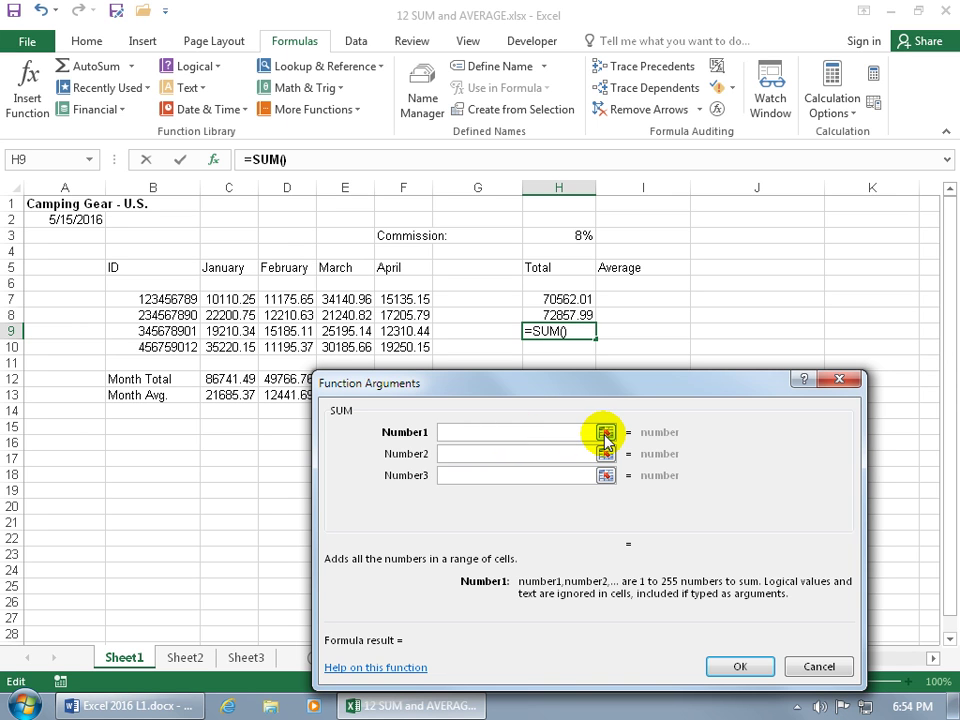
click(605, 432)
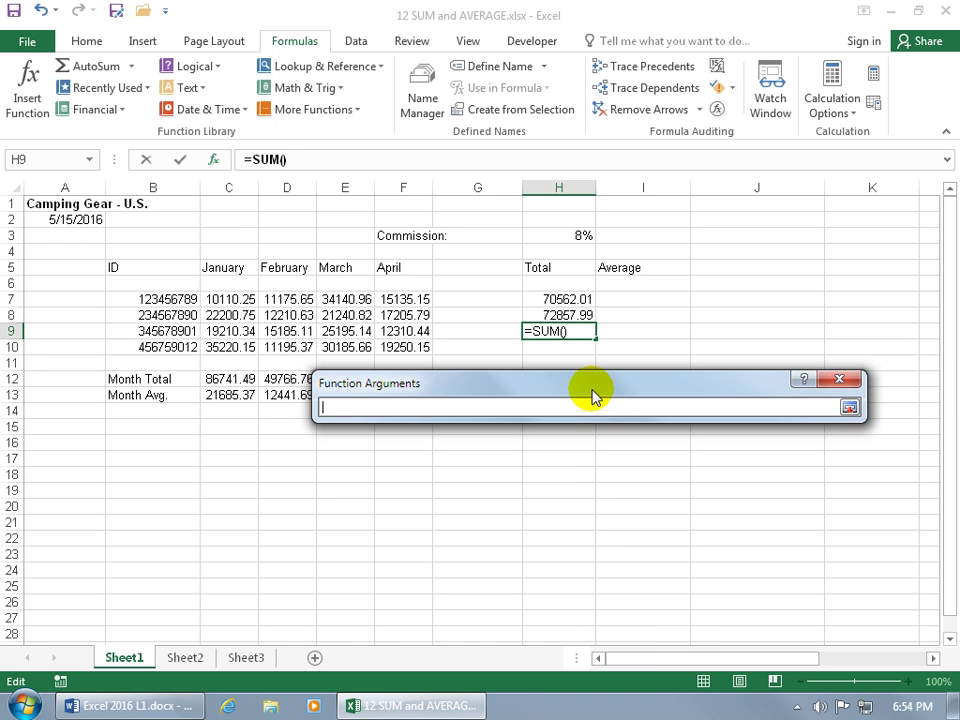
drag(594, 392, 486, 492)
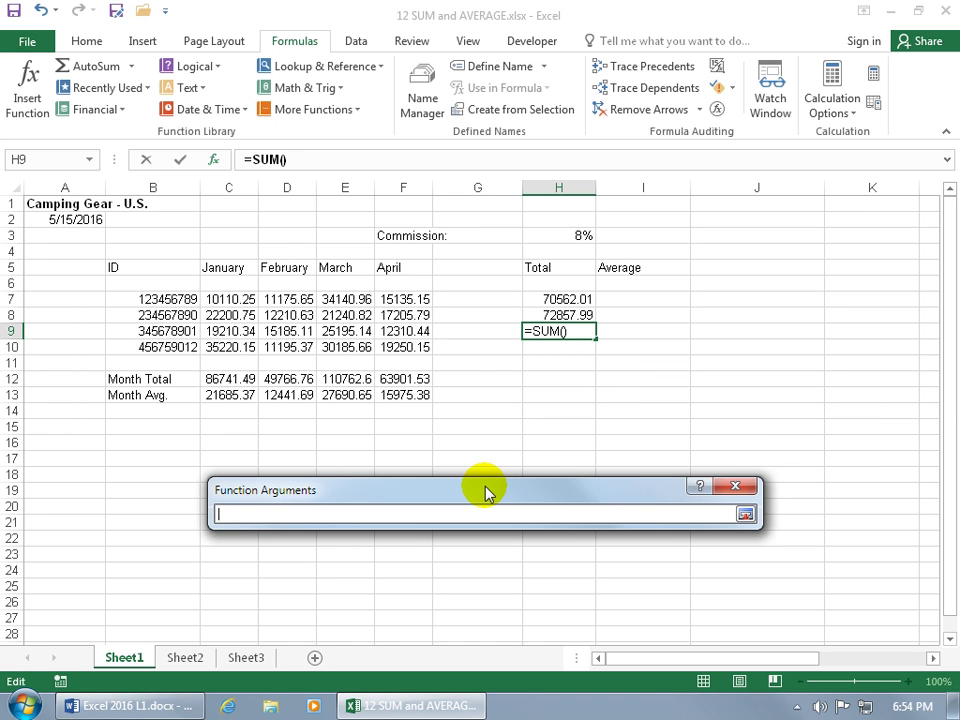
drag(248, 332, 380, 333)
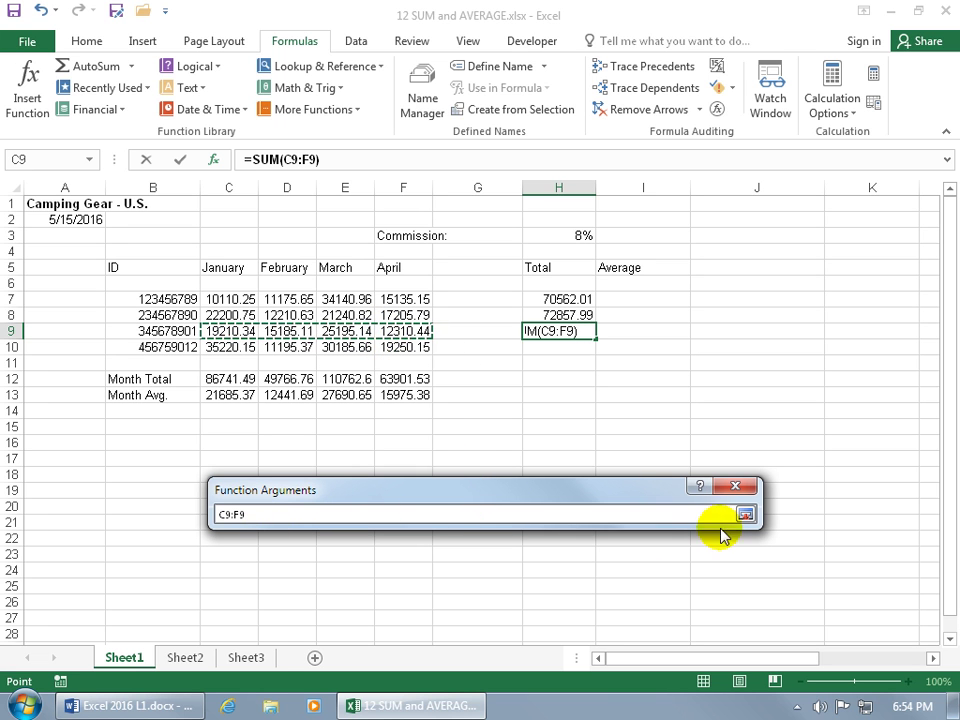
click(745, 516)
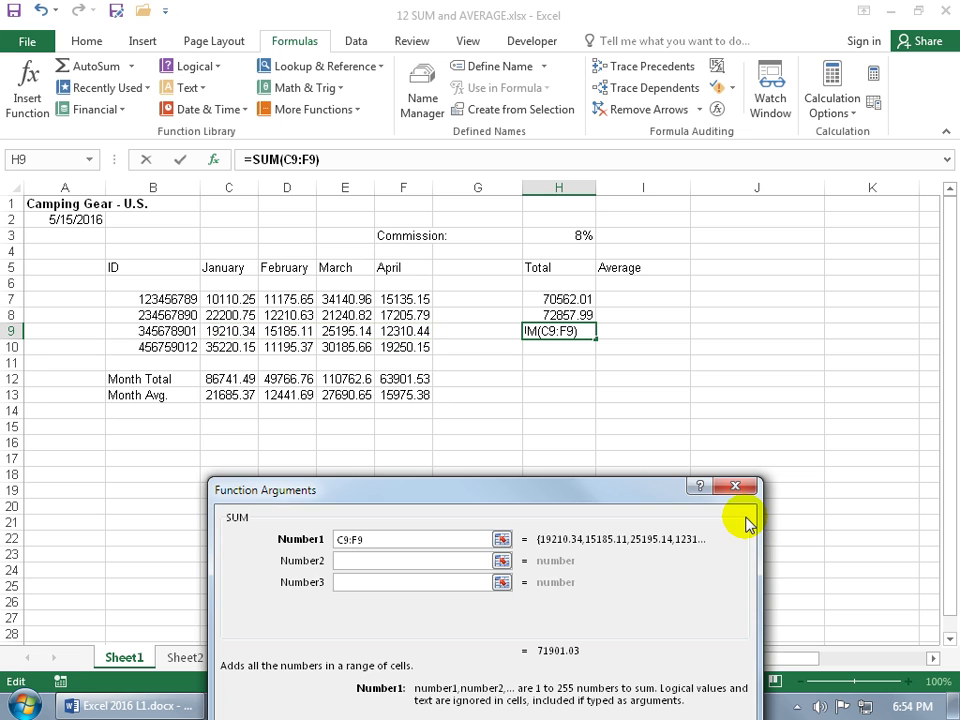
click(501, 539)
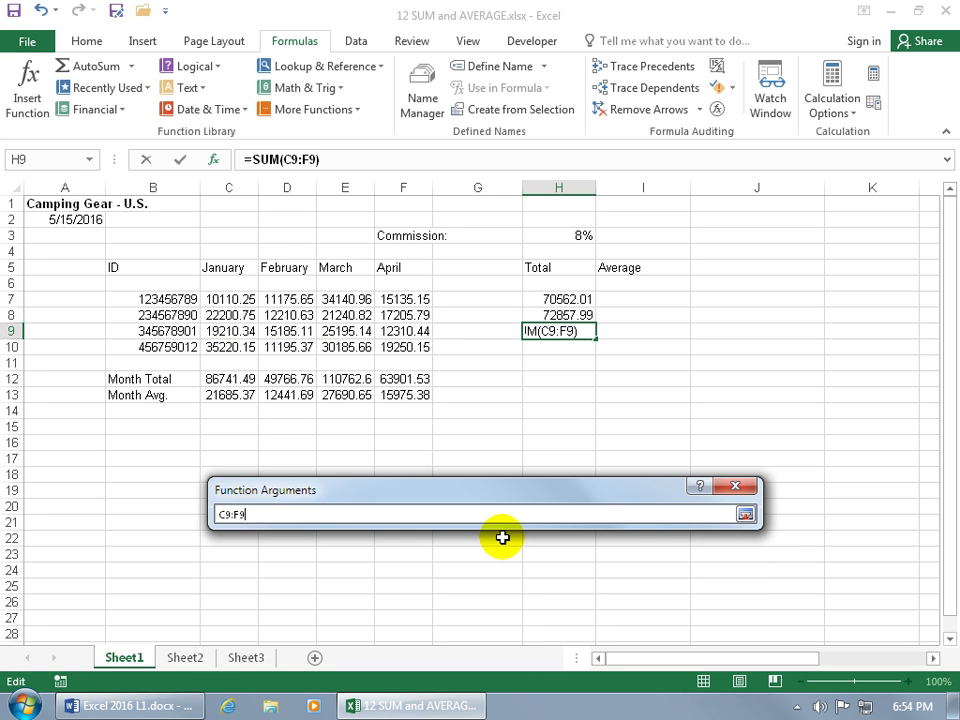
key(Return)
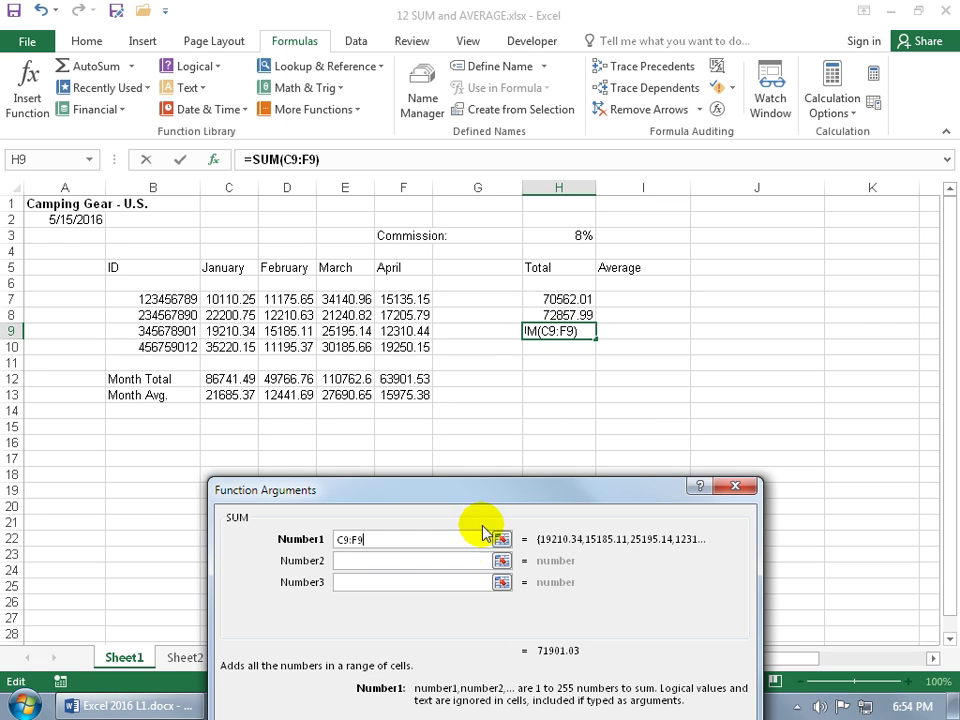
- Remove the added C10:F10 second range and confirm =SUM(C9:F9), giving 71901.03
click(501, 560)
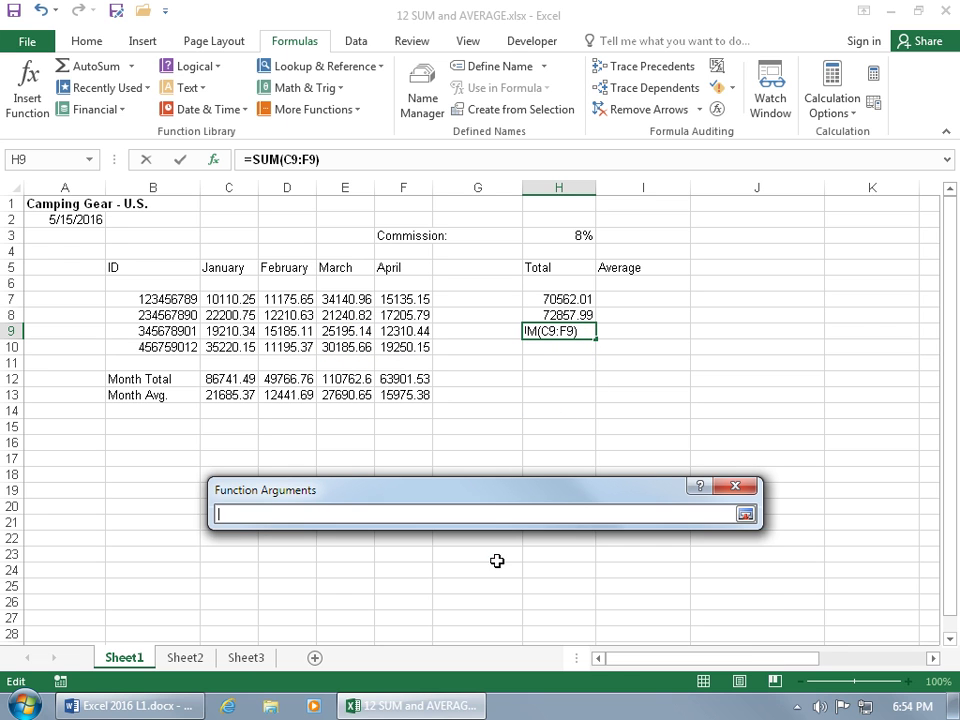
drag(226, 347, 396, 349)
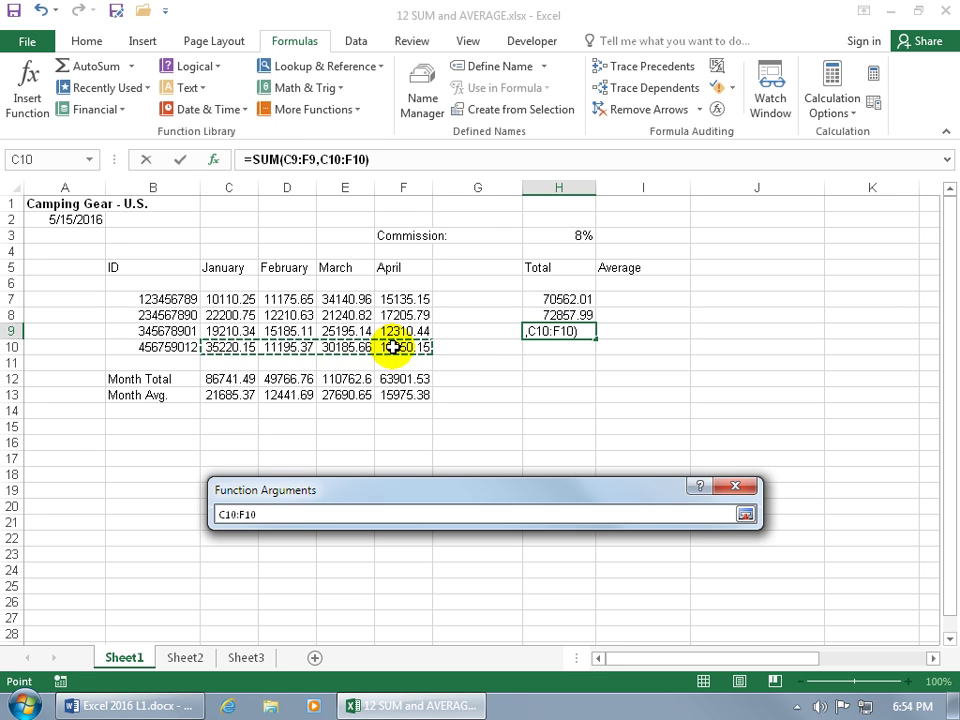
key(Return)
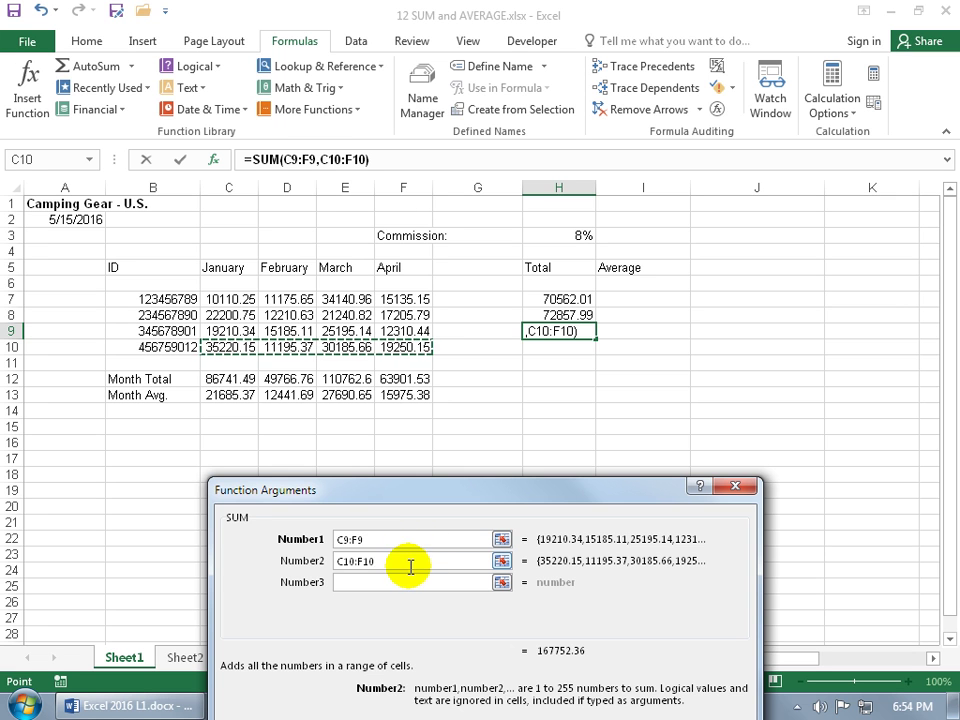
drag(406, 562, 321, 561)
key(BackSpace)
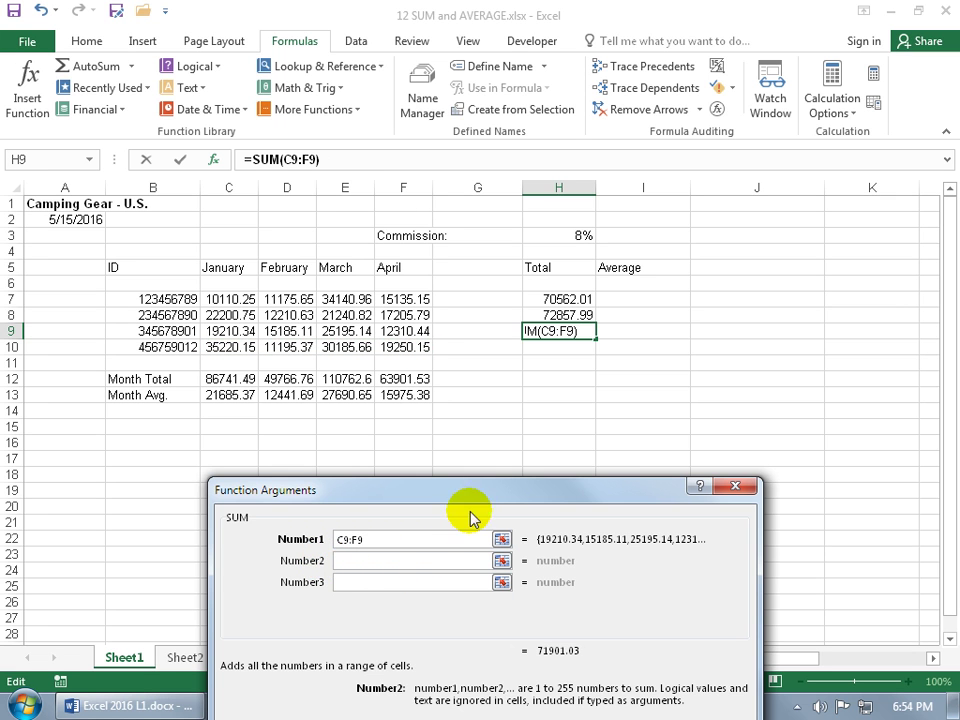
drag(477, 492, 500, 369)
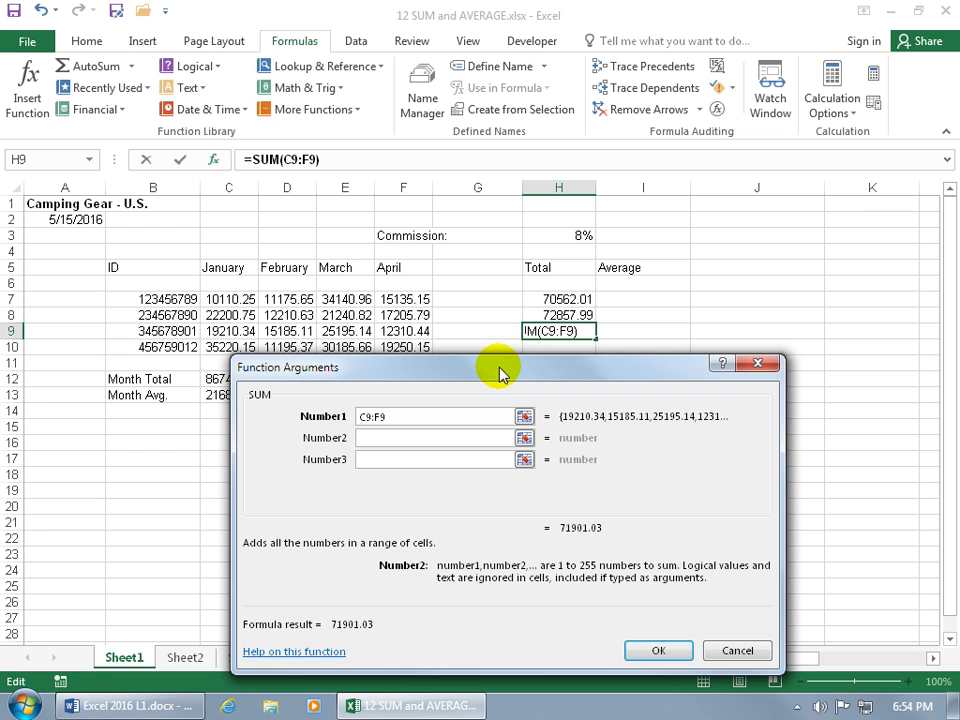
click(657, 651)
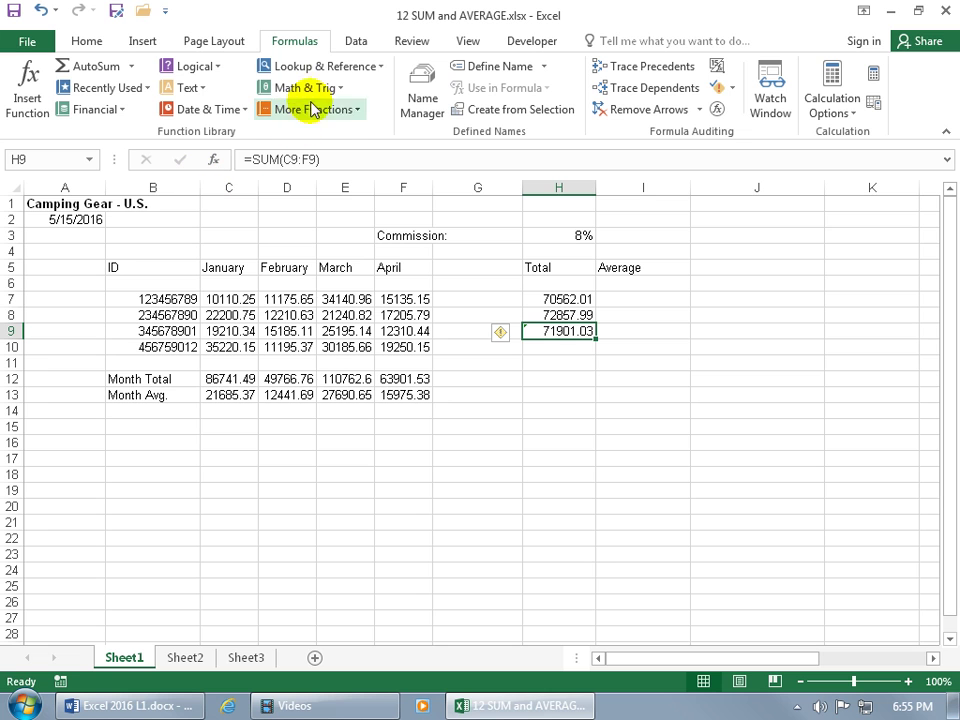
click(578, 347)
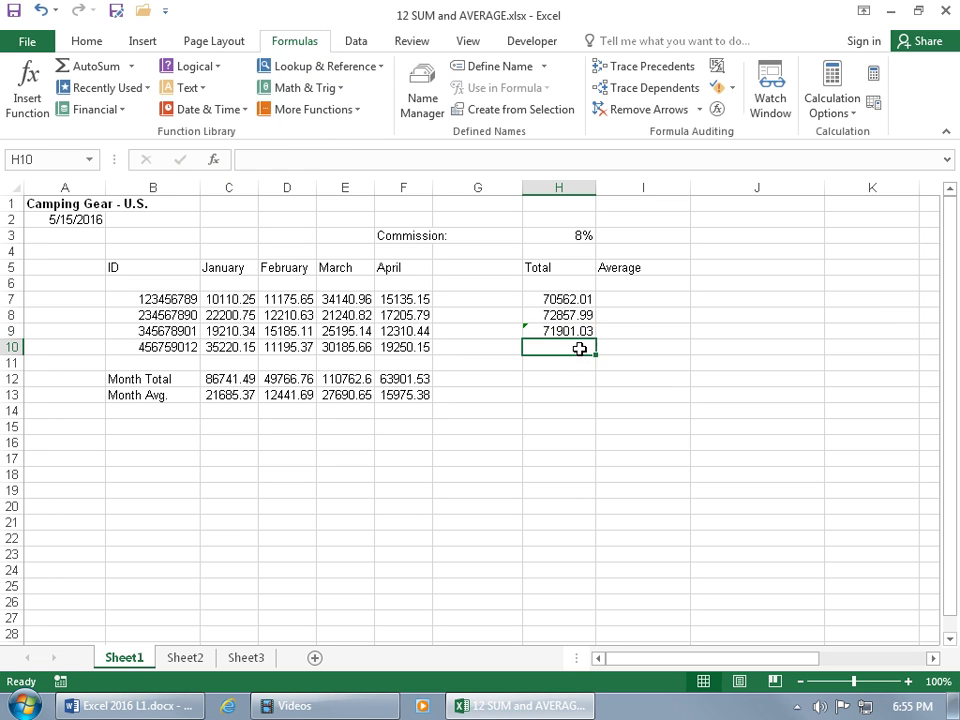
click(30, 100)
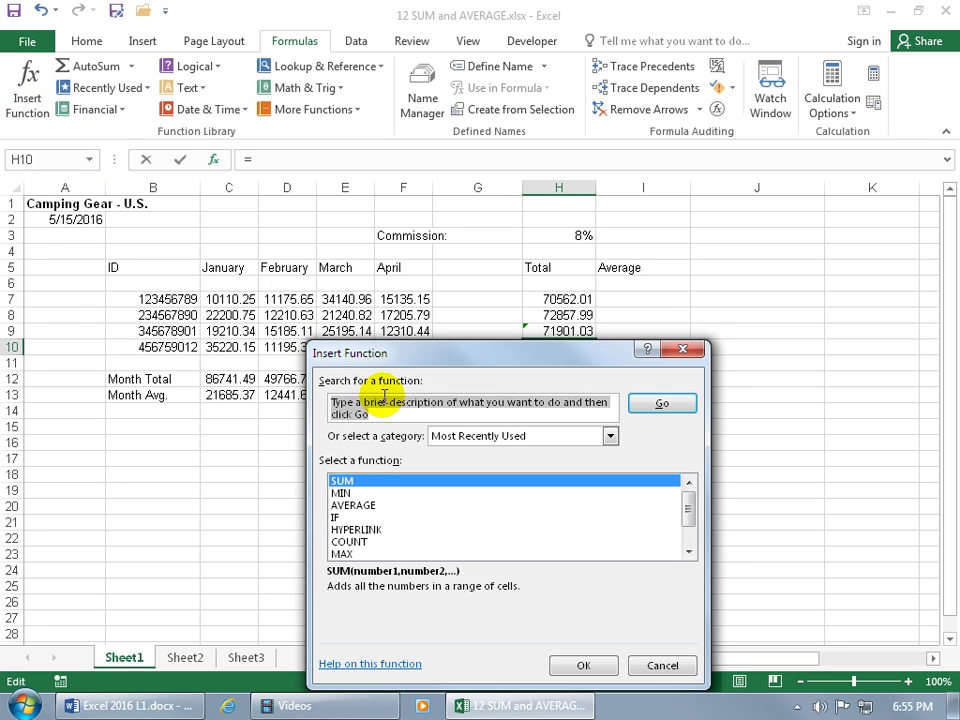
click(680, 349)
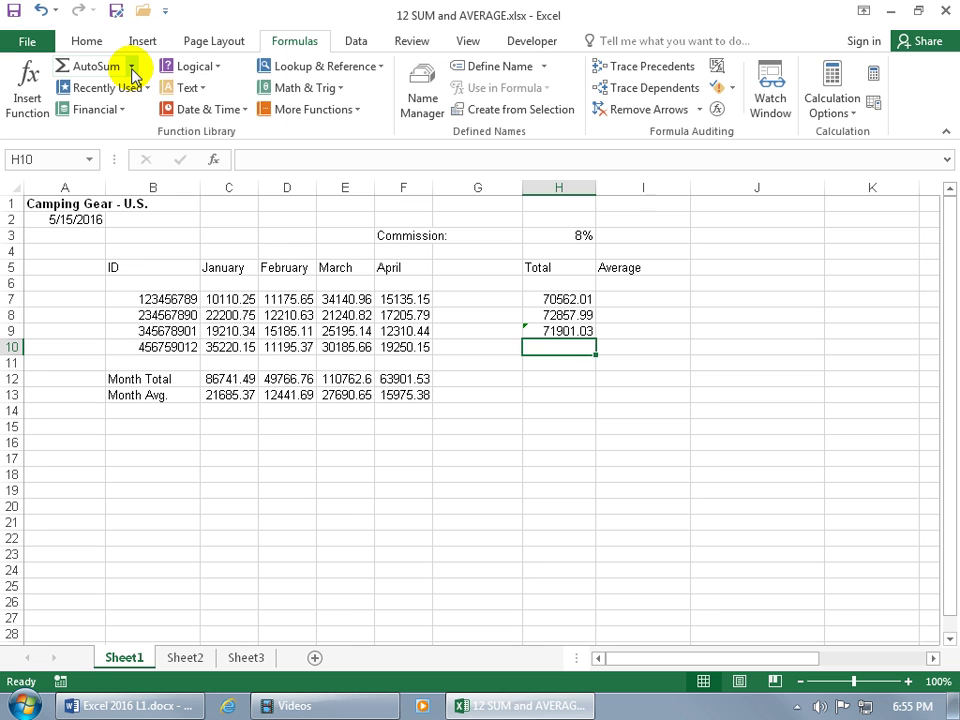
click(212, 70)
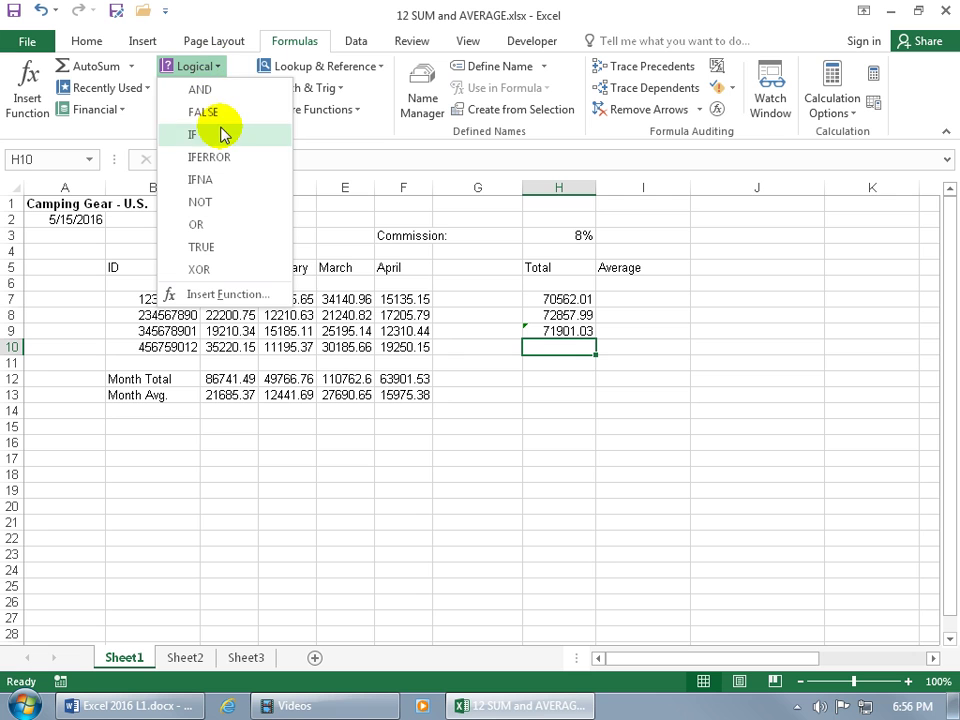
click(124, 127)
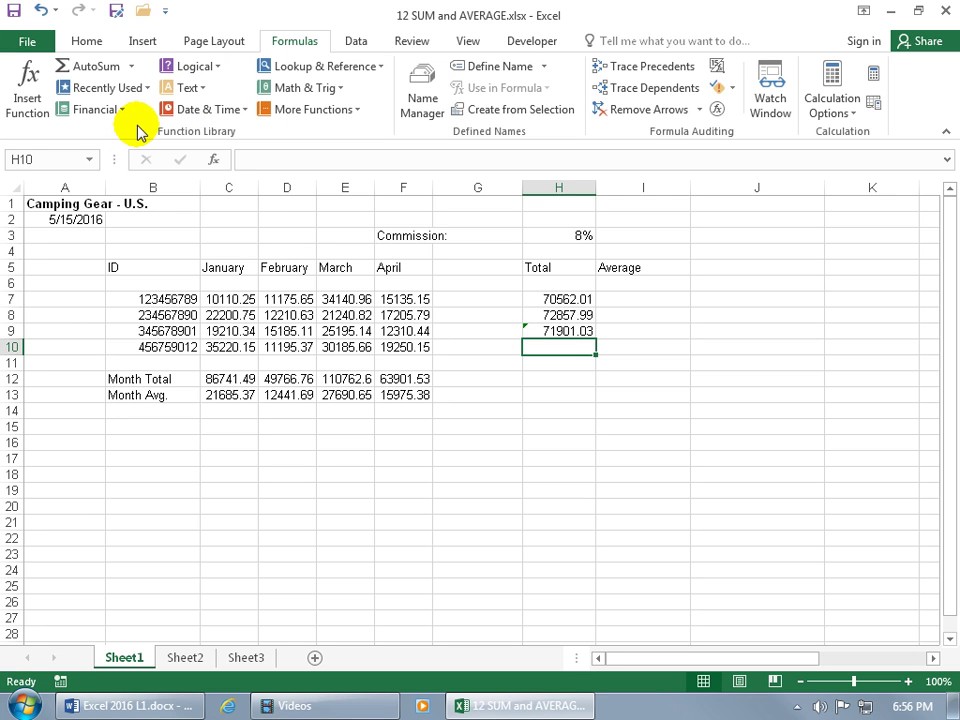
click(359, 110)
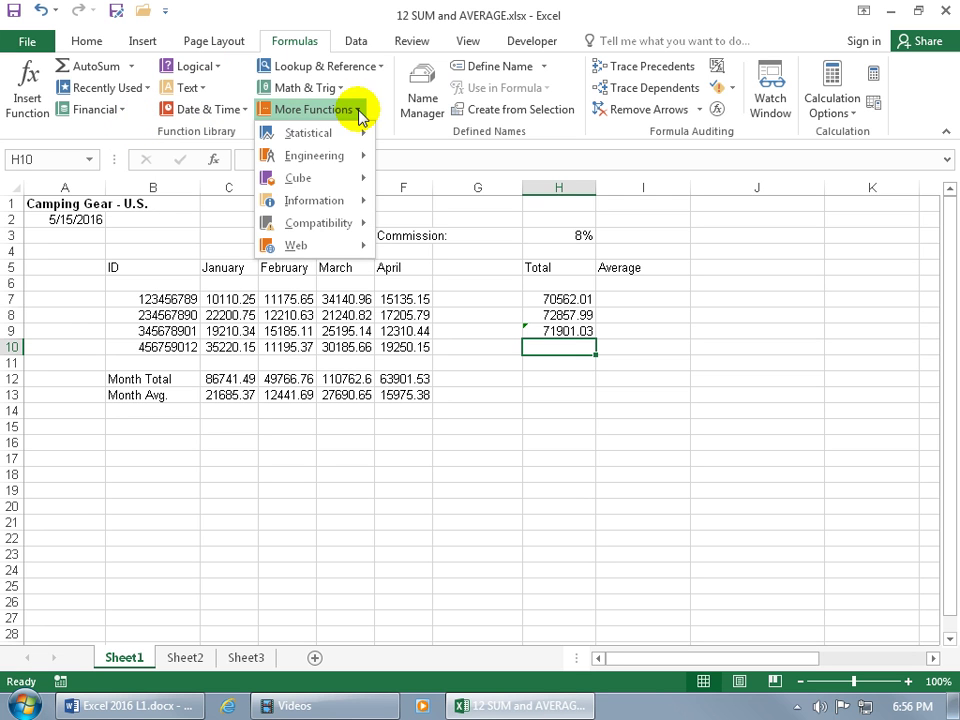
mouse_move(347, 157)
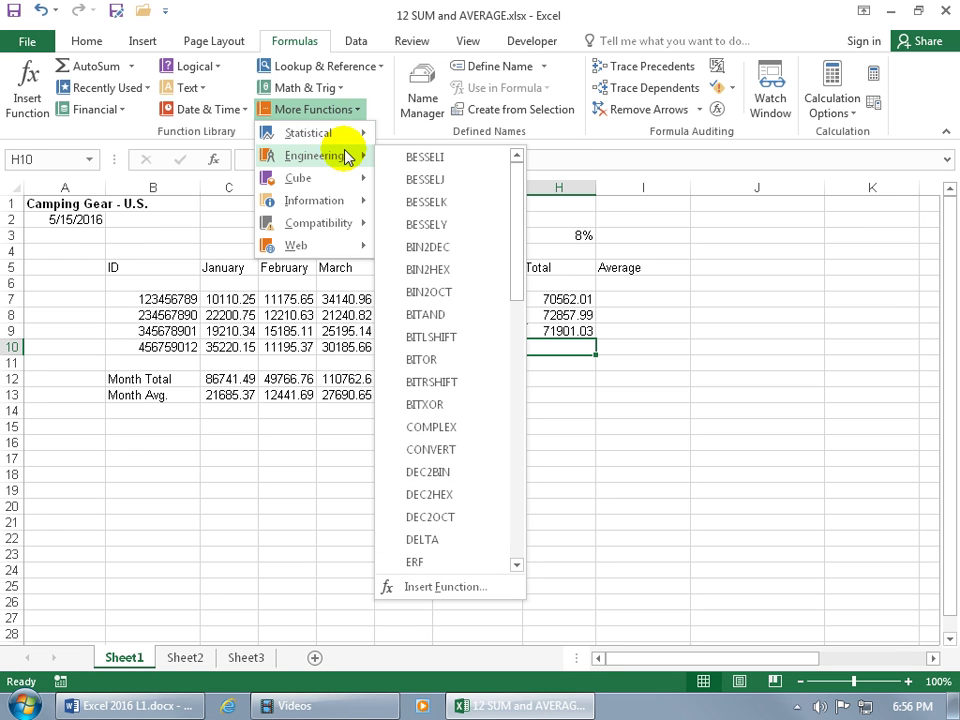
click(140, 138)
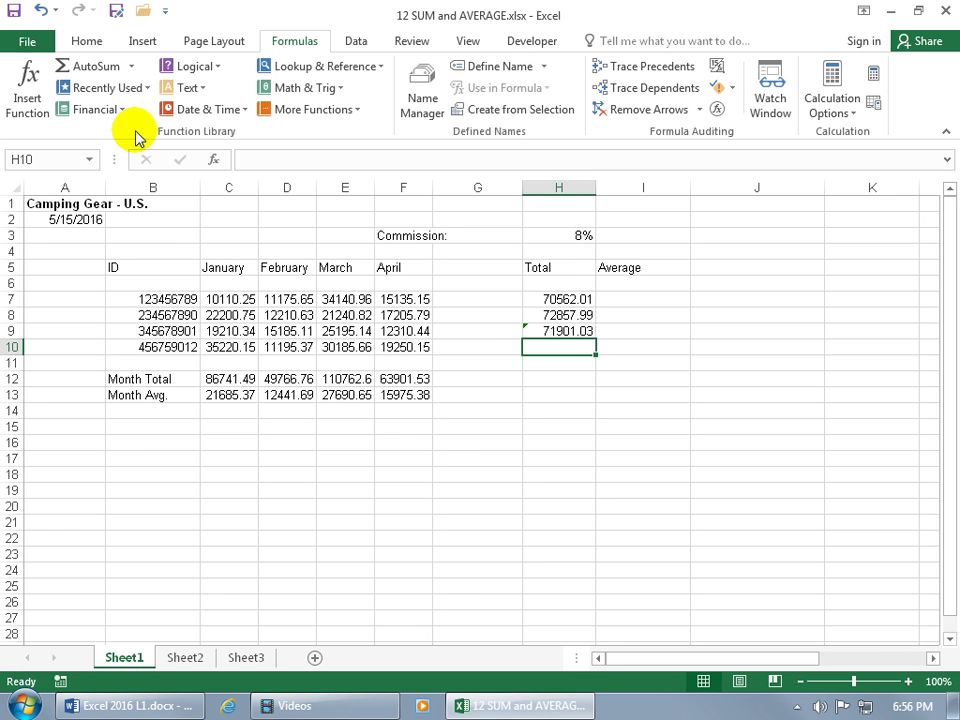
click(130, 68)
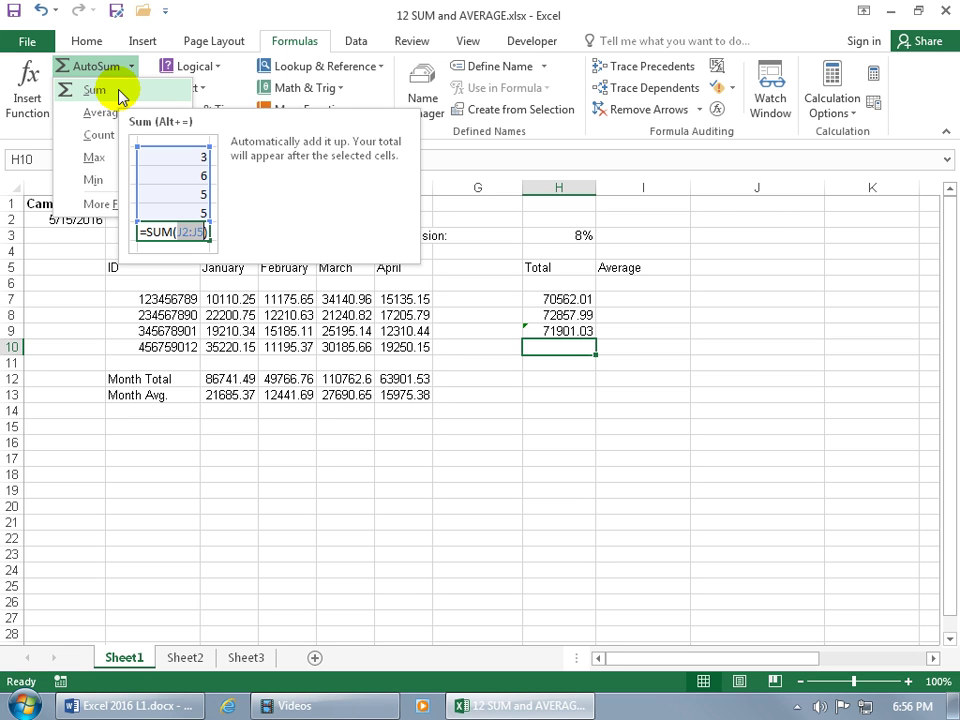
click(118, 91)
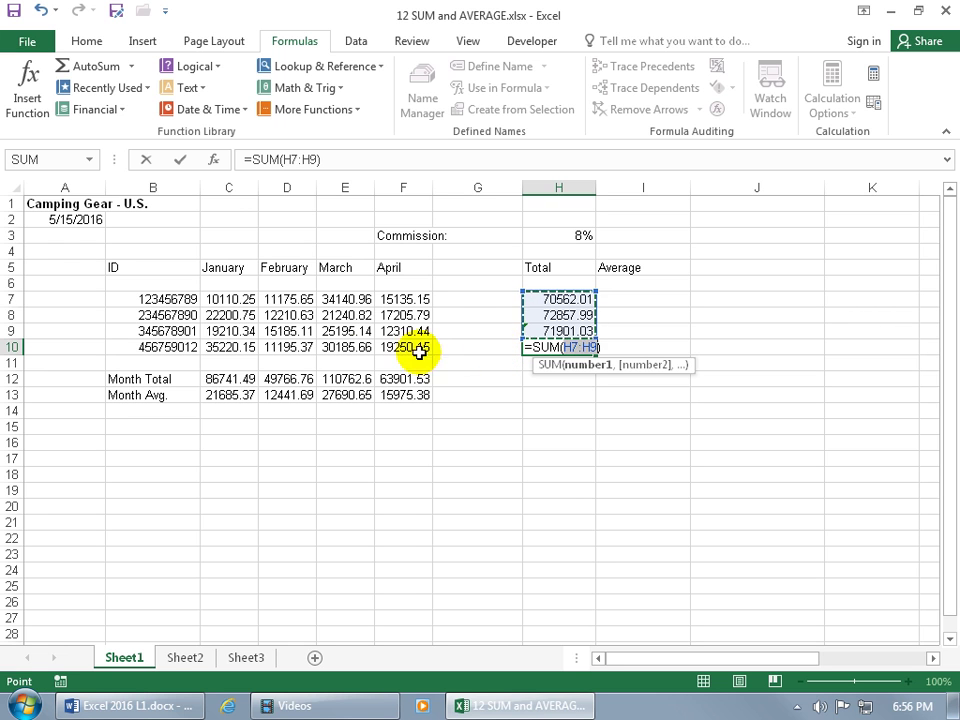
drag(242, 348, 389, 350)
key(Return)
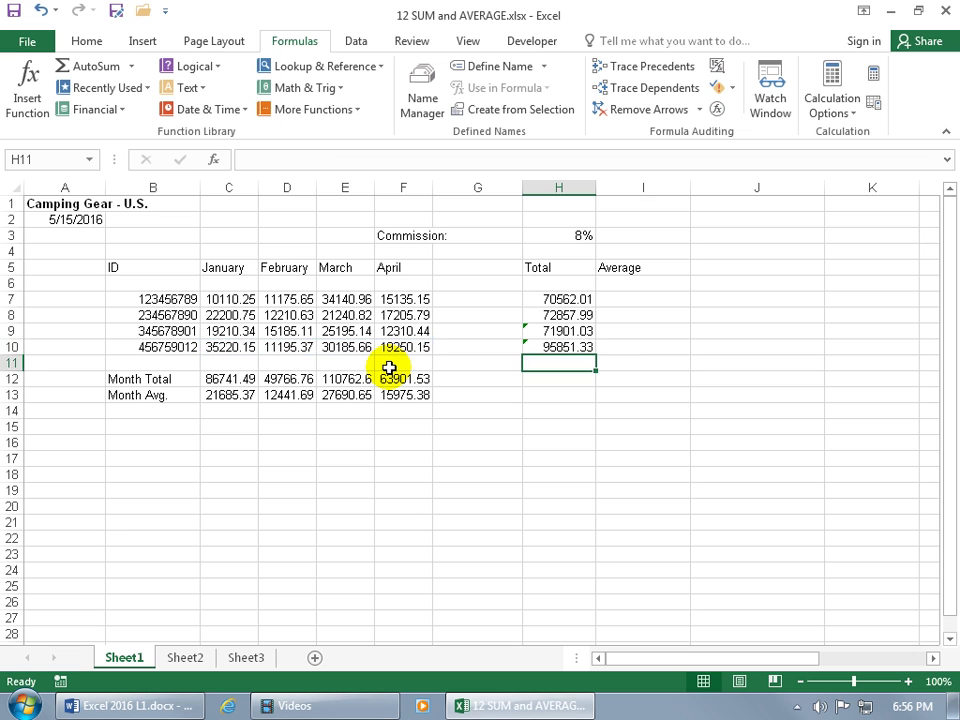
key(Up)
key(Up)
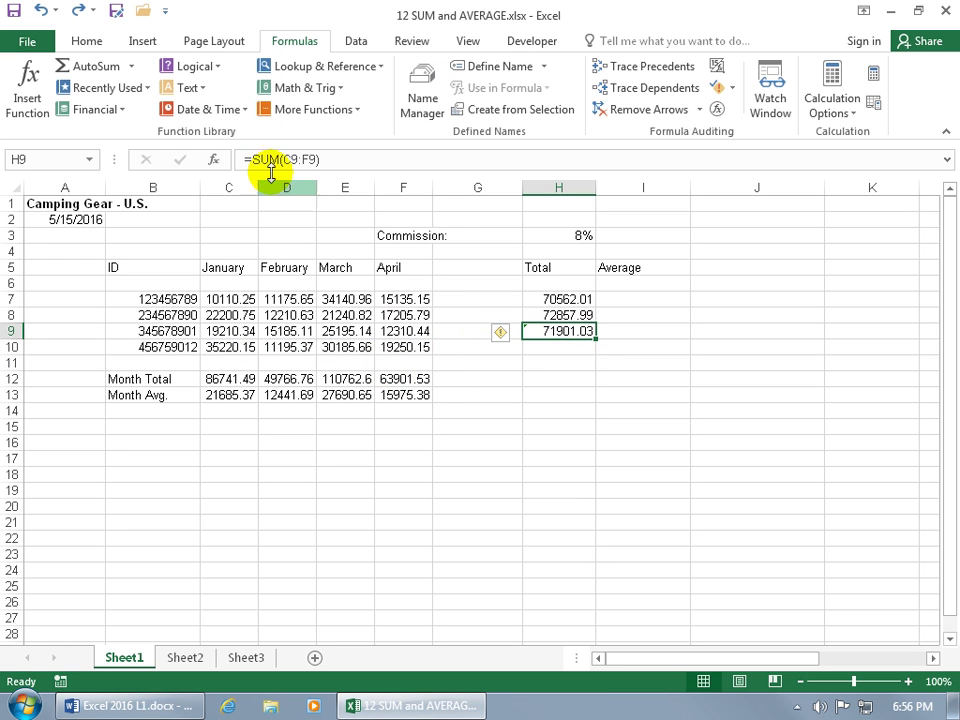
click(27, 106)
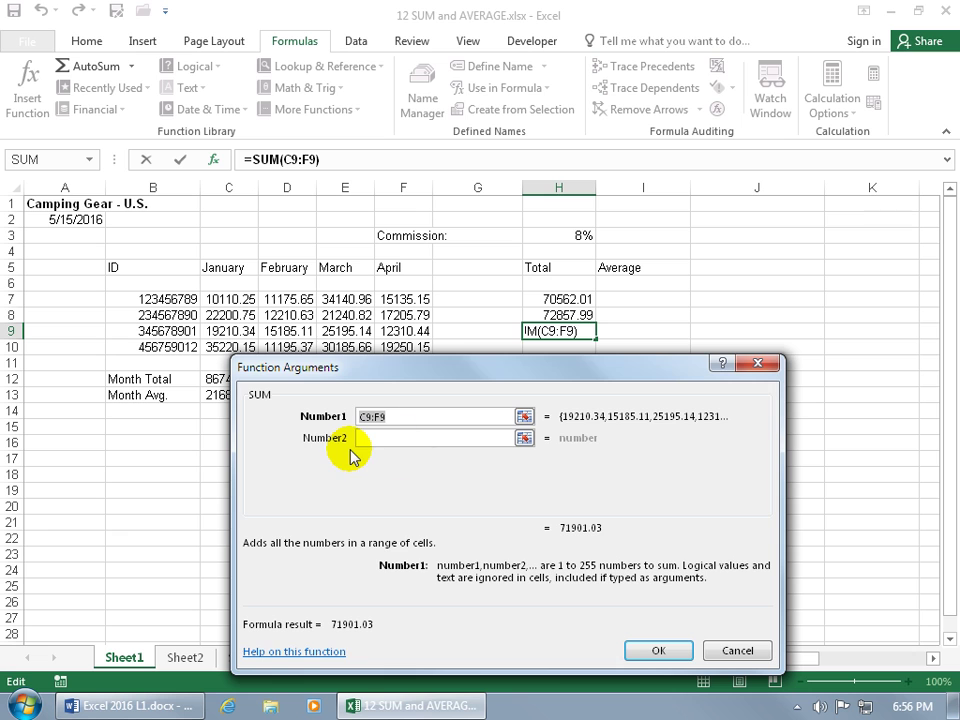
click(760, 365)
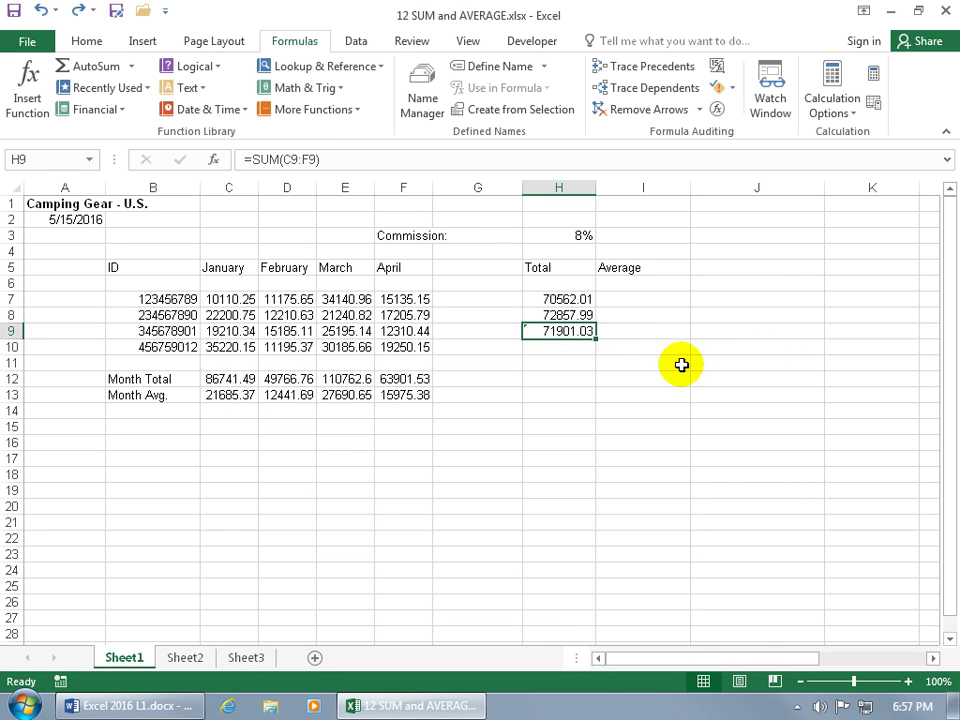
click(572, 350)
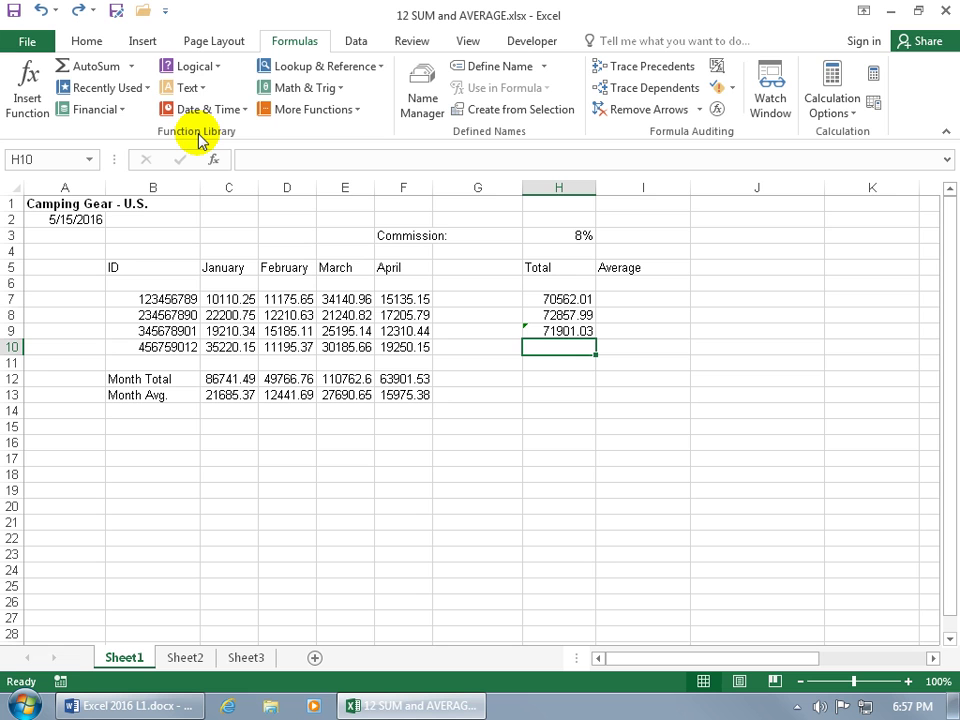
click(213, 67)
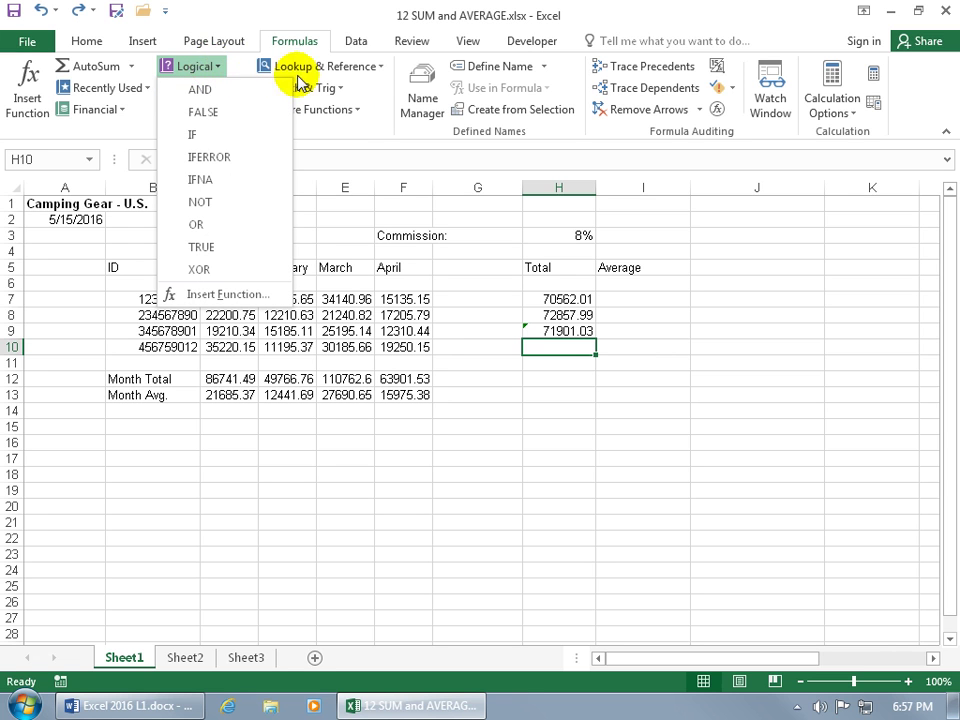
mouse_move(368, 72)
click(197, 122)
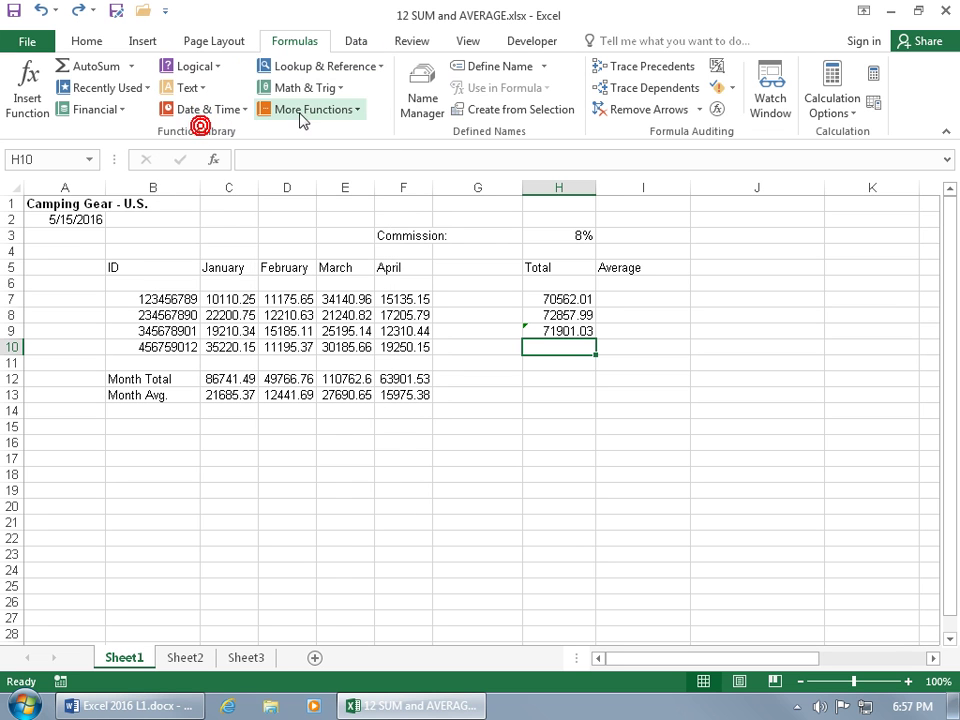
click(302, 118)
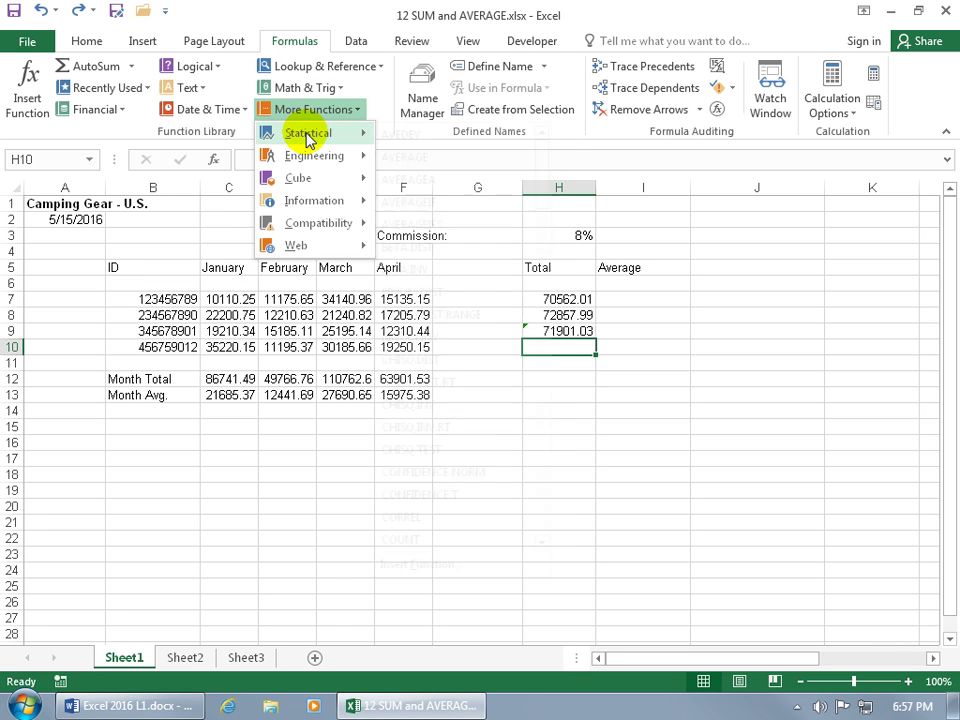
click(149, 133)
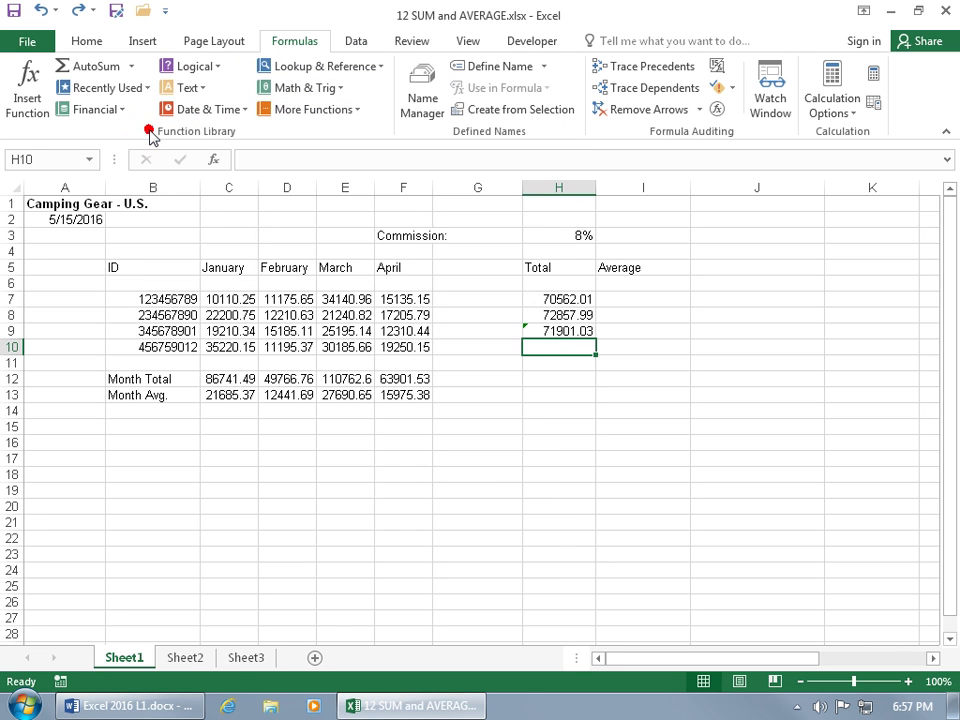
- AutoSum H10 over C10:F10, totalling the fourth ID as 95851.33
click(116, 72)
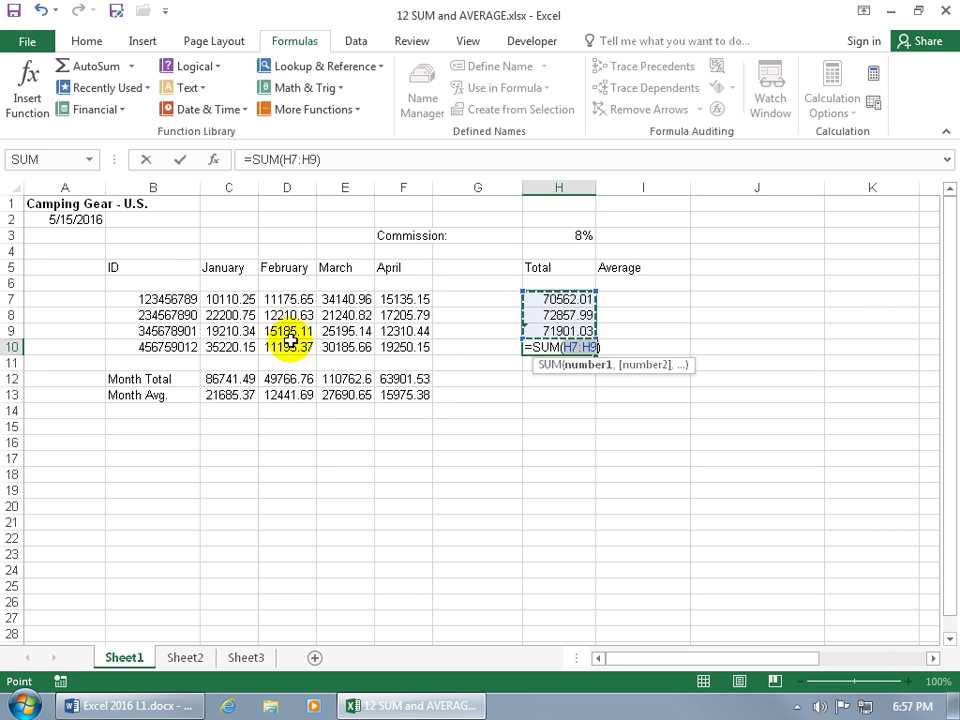
drag(216, 349, 394, 347)
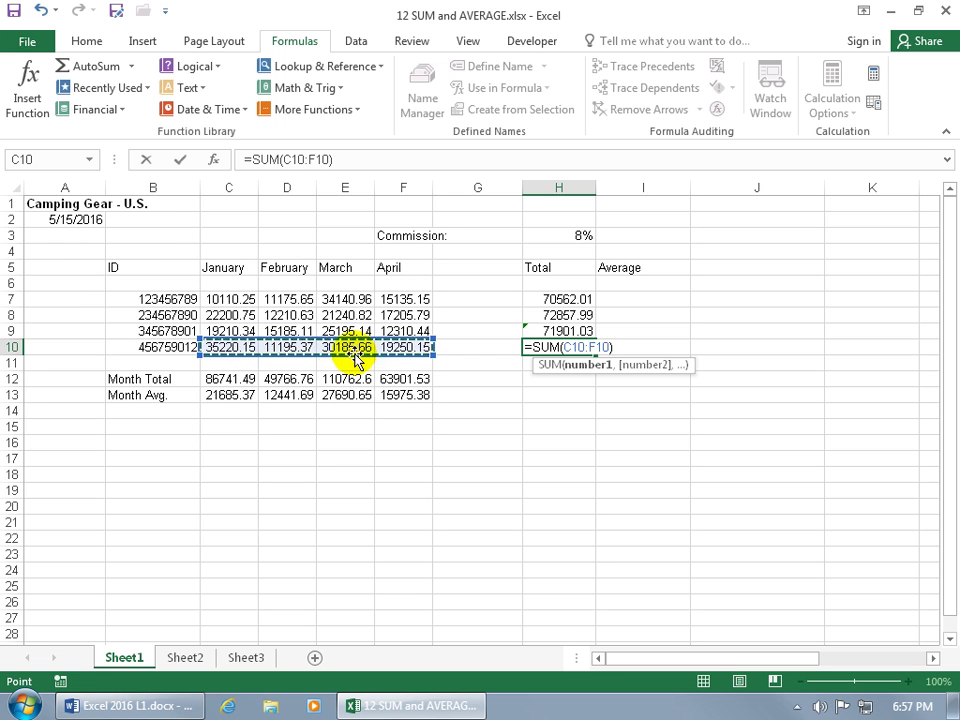
key(Return)
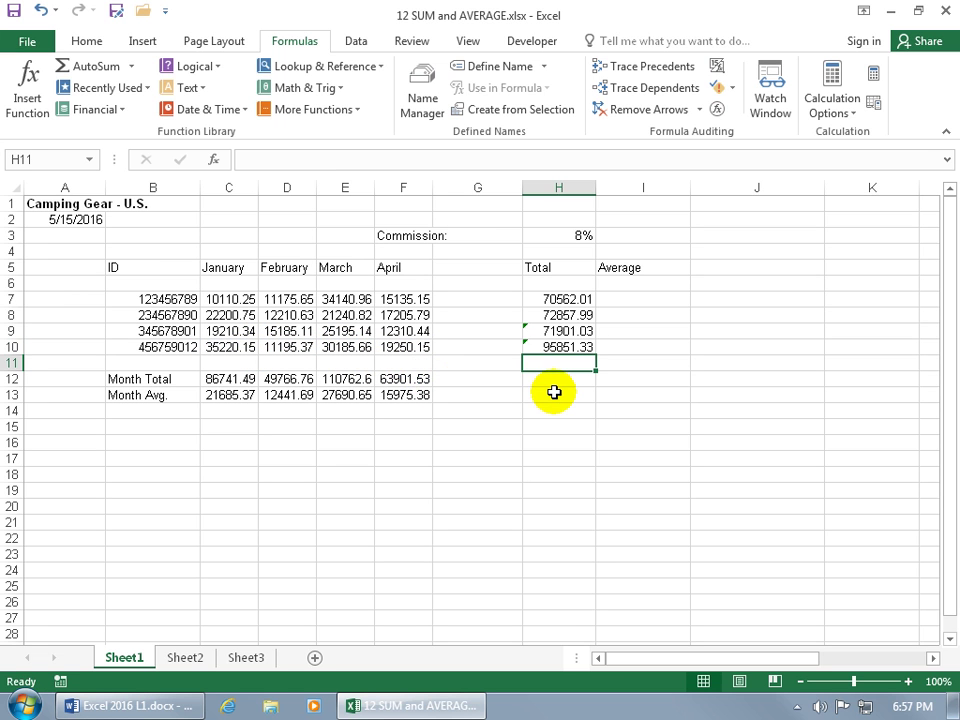
- Enter an AVERAGE of C7:F7 in I7, giving 17640.5025 for the first ID
click(133, 68)
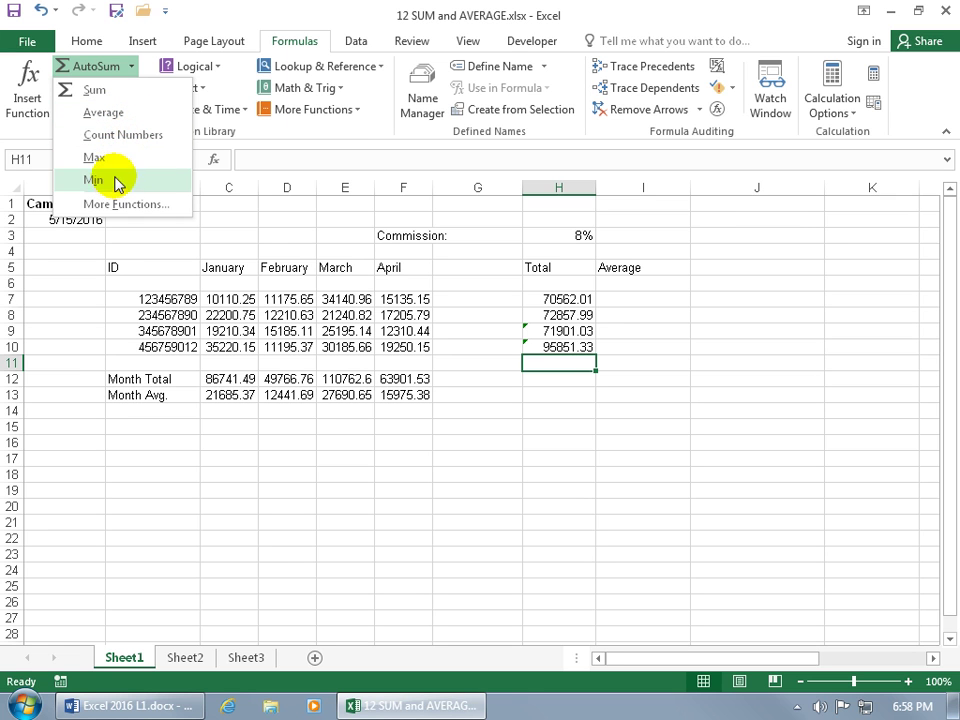
click(619, 300)
click(633, 299)
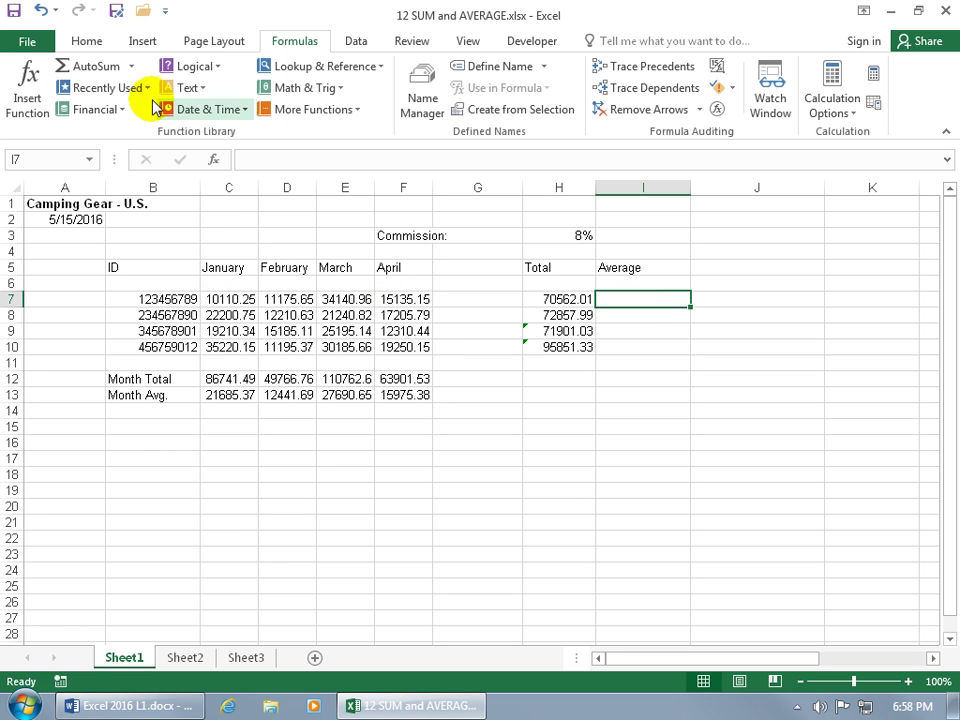
click(130, 67)
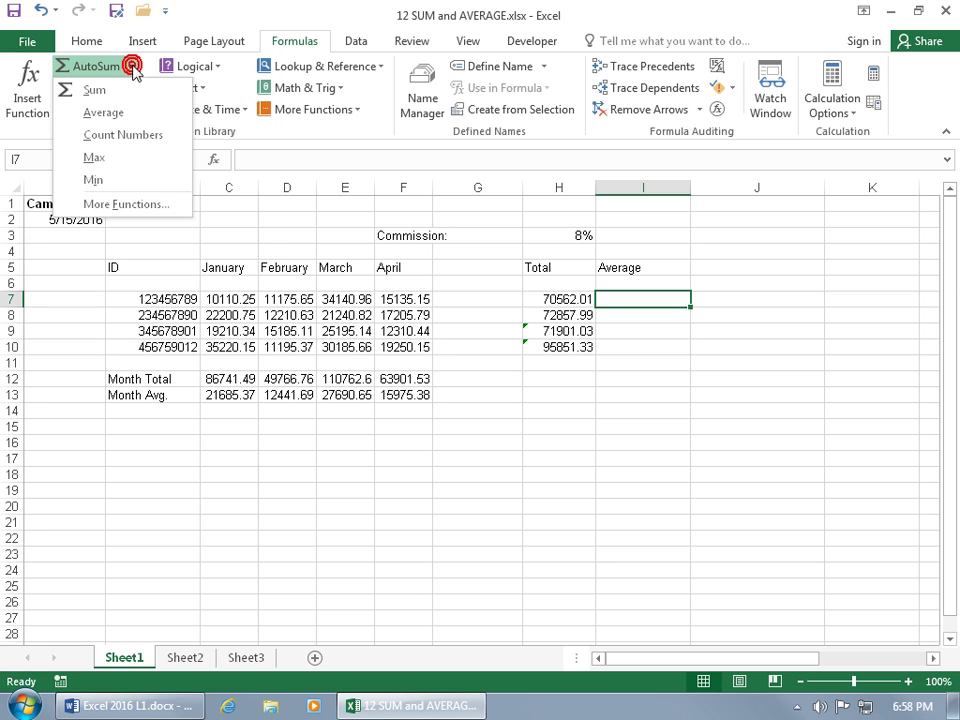
click(134, 115)
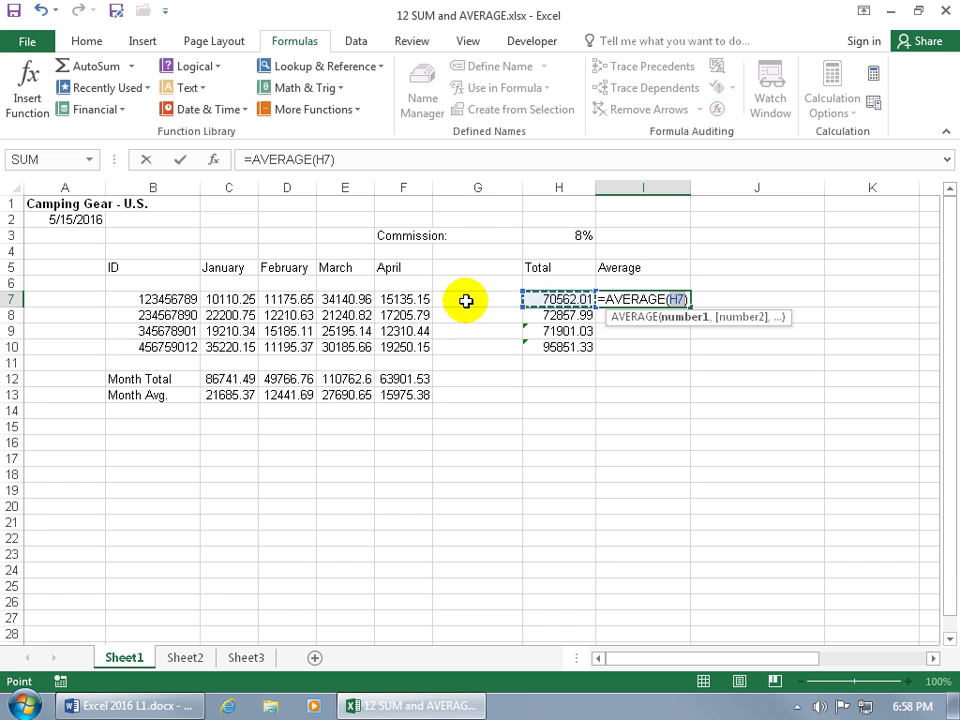
drag(240, 299, 390, 299)
key(Return)
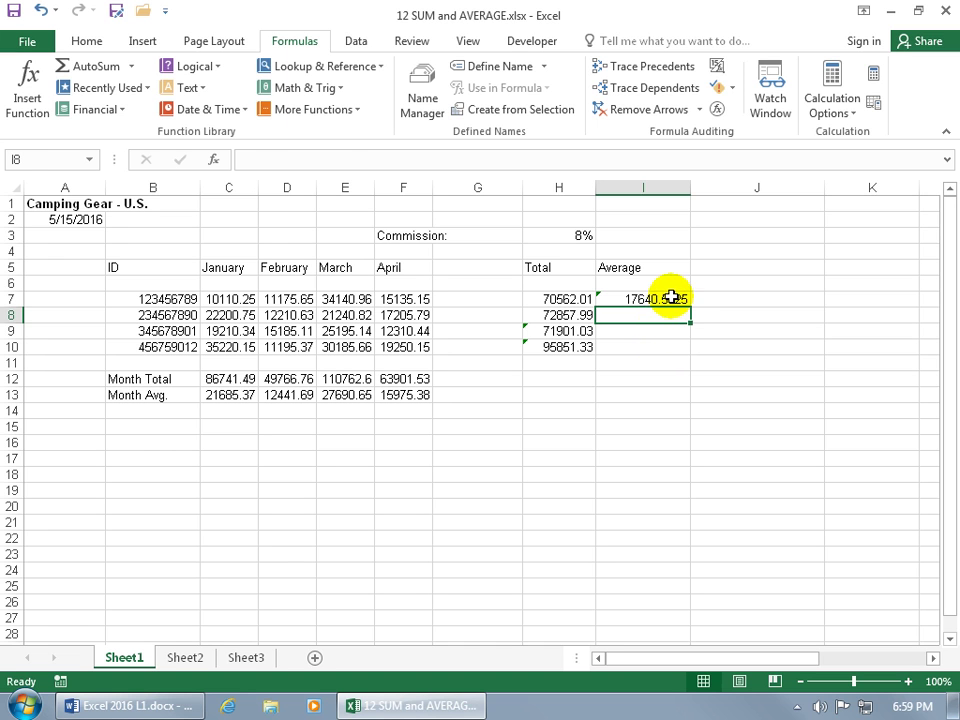
- Fill the I7 average down to I10 and verify the copied formula in I8
click(670, 297)
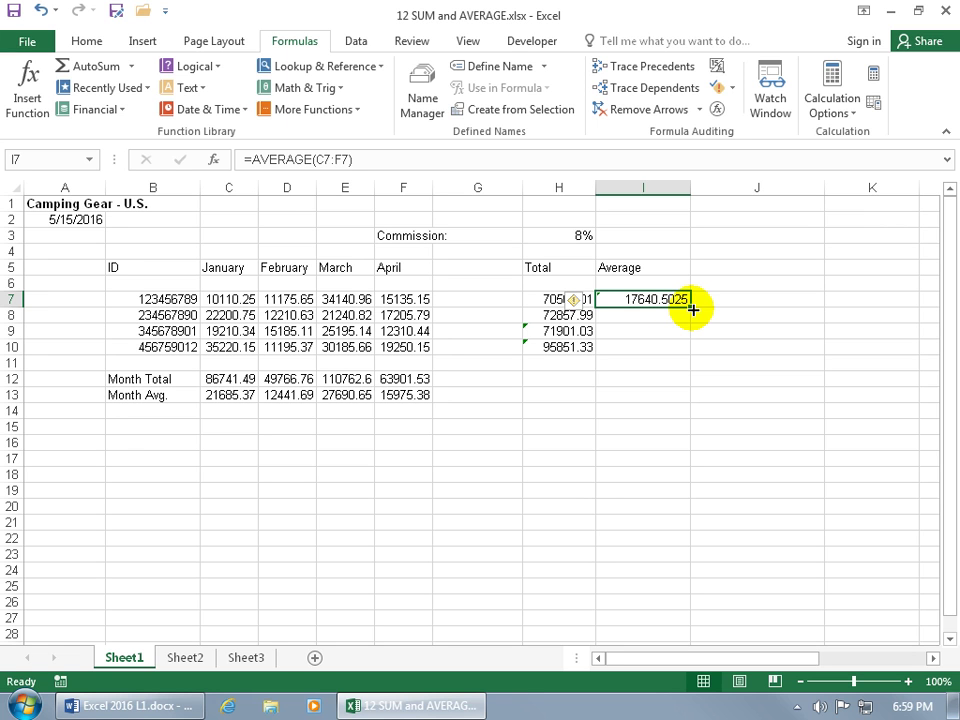
drag(692, 305, 693, 352)
click(670, 374)
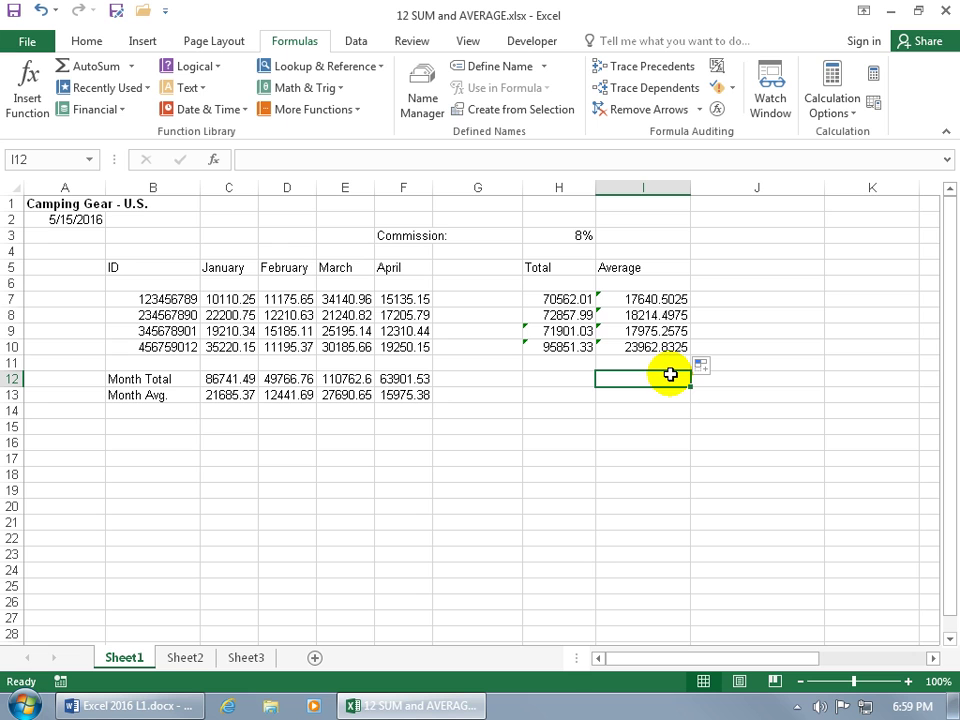
click(664, 315)
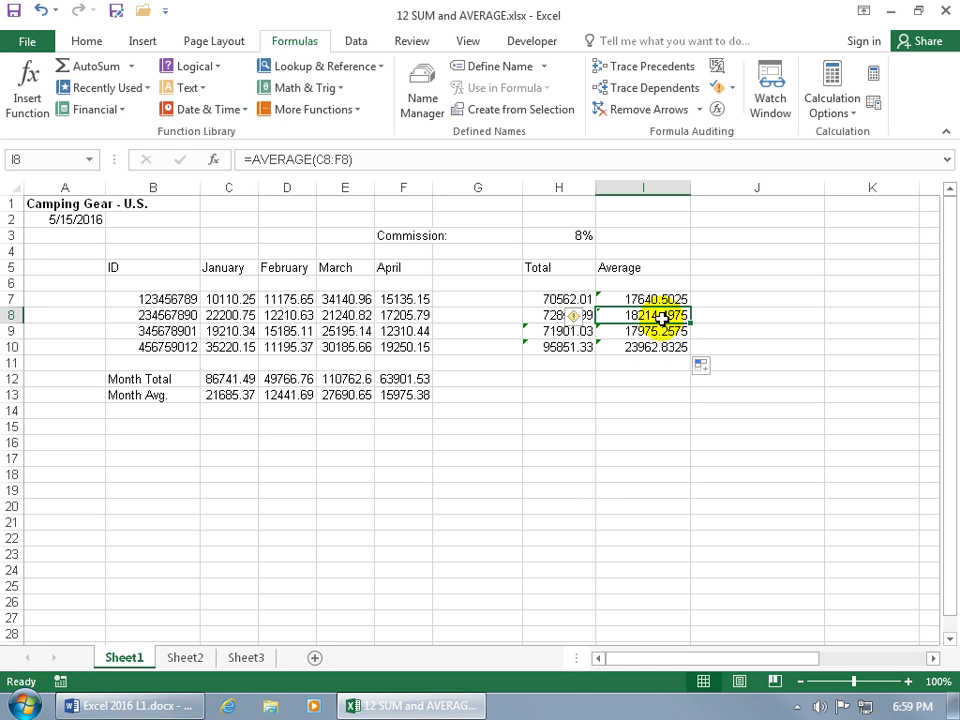